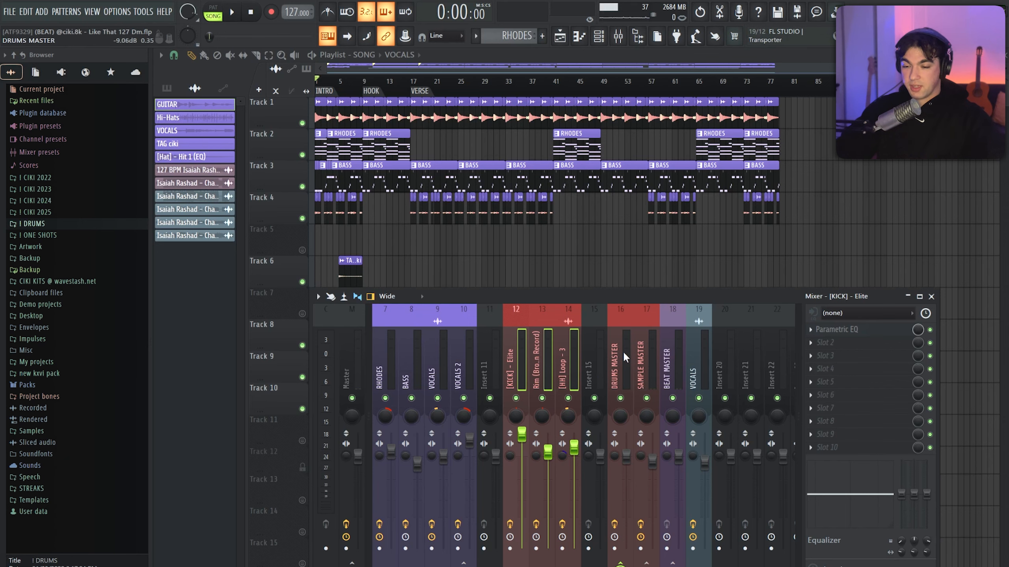
Select the DRUMS MASTER mixer track and look over the sample and beat master tracks beside it
click(623, 352)
scroll(636, 357, down, 3)
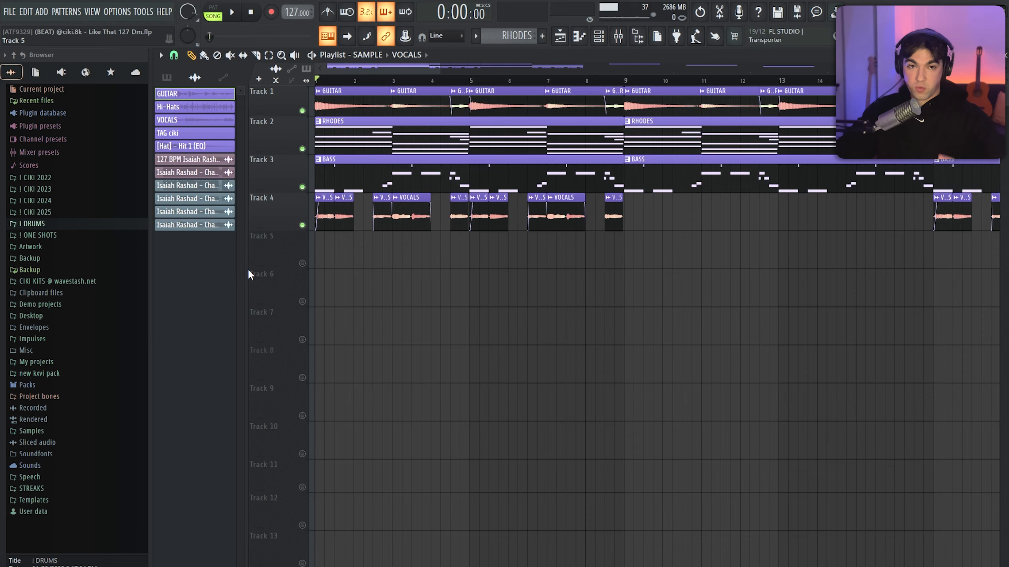
scroll(248, 270, down, 1)
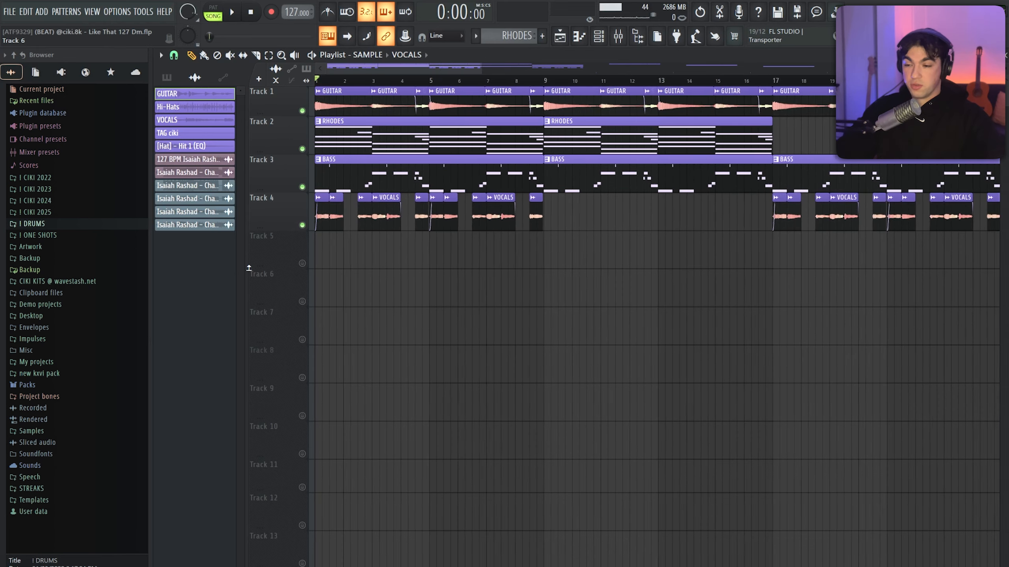
In the SAMPLE arrangement, delete all clips from bar 9 onward, keeping only the first eight bars
scroll(437, 241, down, 3)
drag(761, 264, 400, 86)
key(Delete)
scroll(318, 240, up, 4)
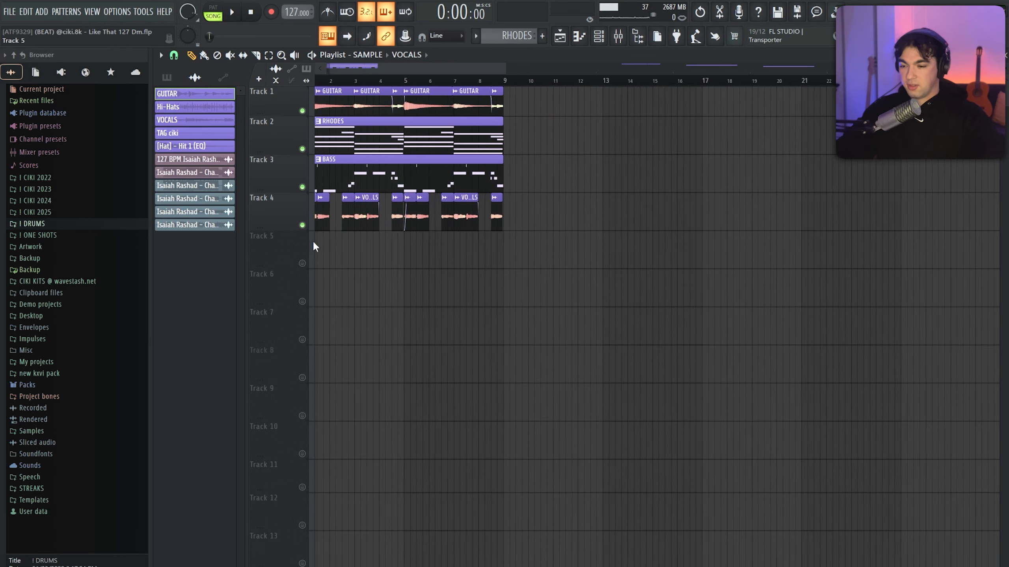
Select the whole eight-bar loop on Tracks 1 to 4 and duplicate it four times, up to bar 41
drag(651, 308, 314, 86)
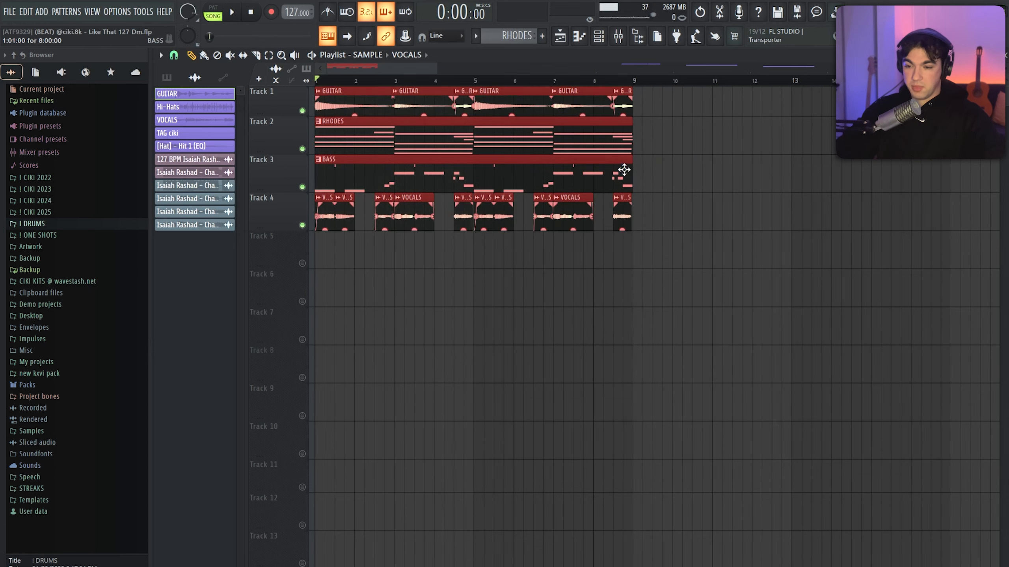
key(ctrl+b)
scroll(624, 170, down, 4)
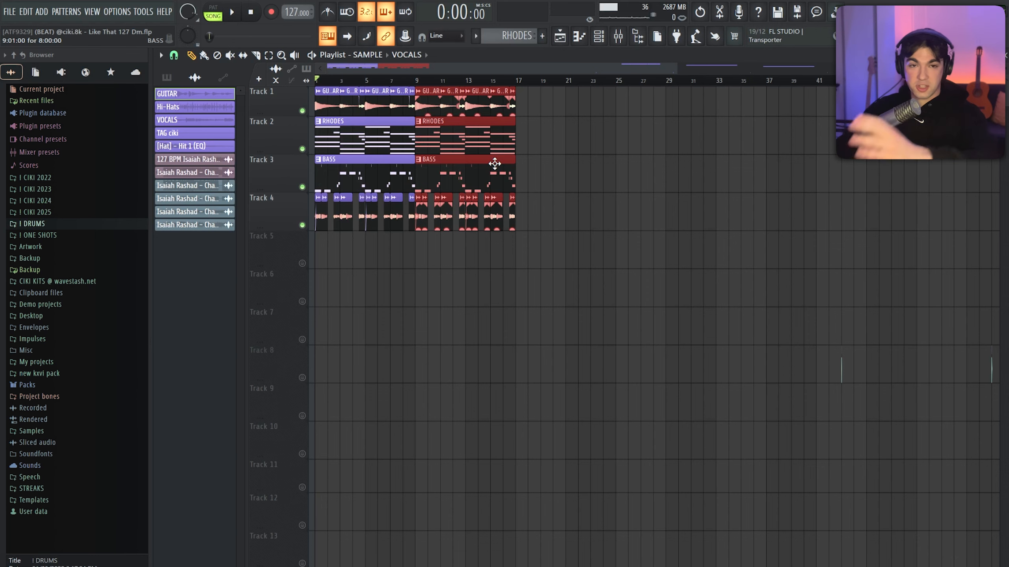
key(ctrl+b)
key(ctrl+b)
key(ctrl+b)
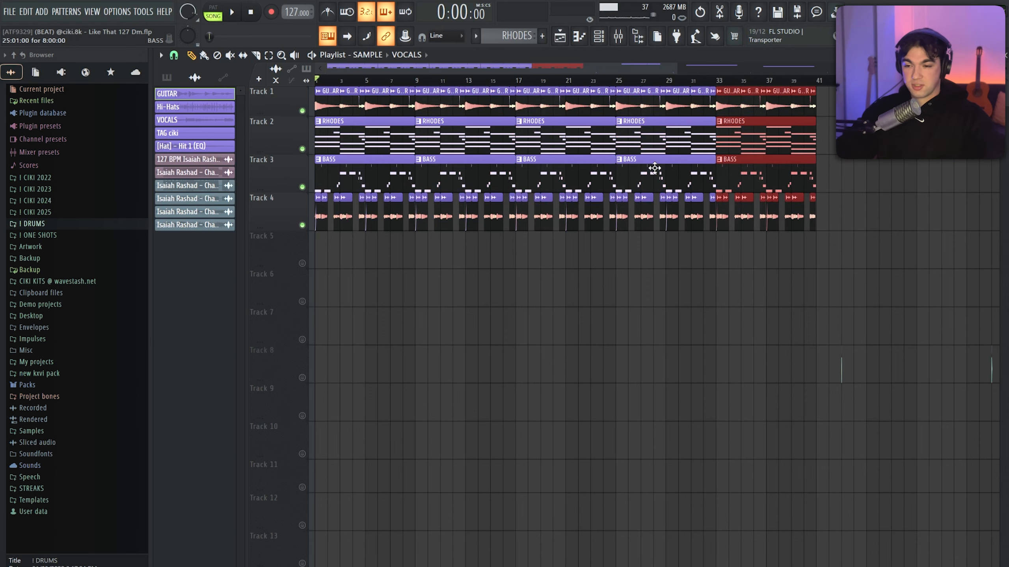
Erase the VOCALS clips on Track 4 between bars 9 and 17
scroll(643, 164, down, 3)
scroll(336, 224, up, 3)
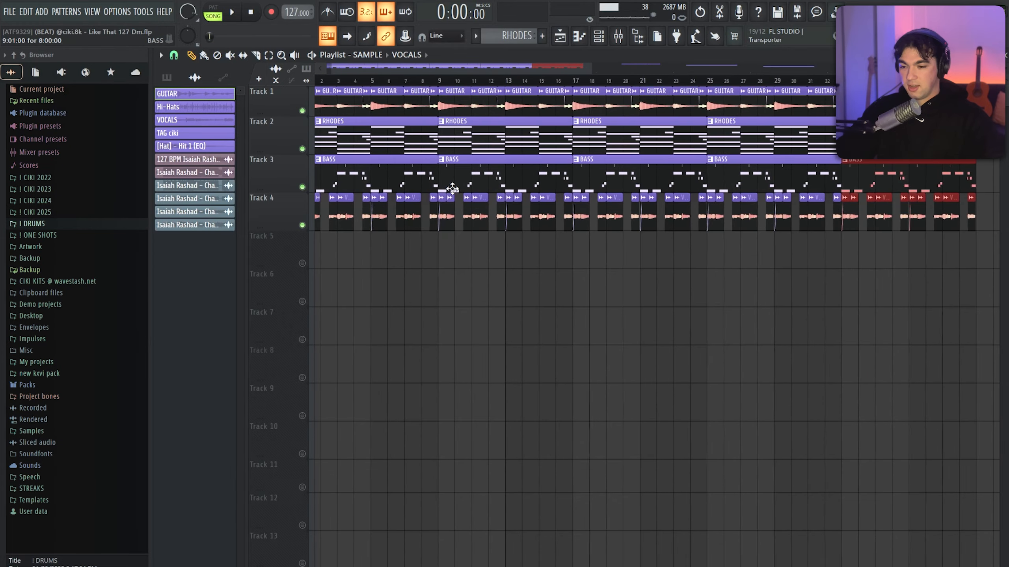
click(450, 227)
drag(450, 226, 543, 218)
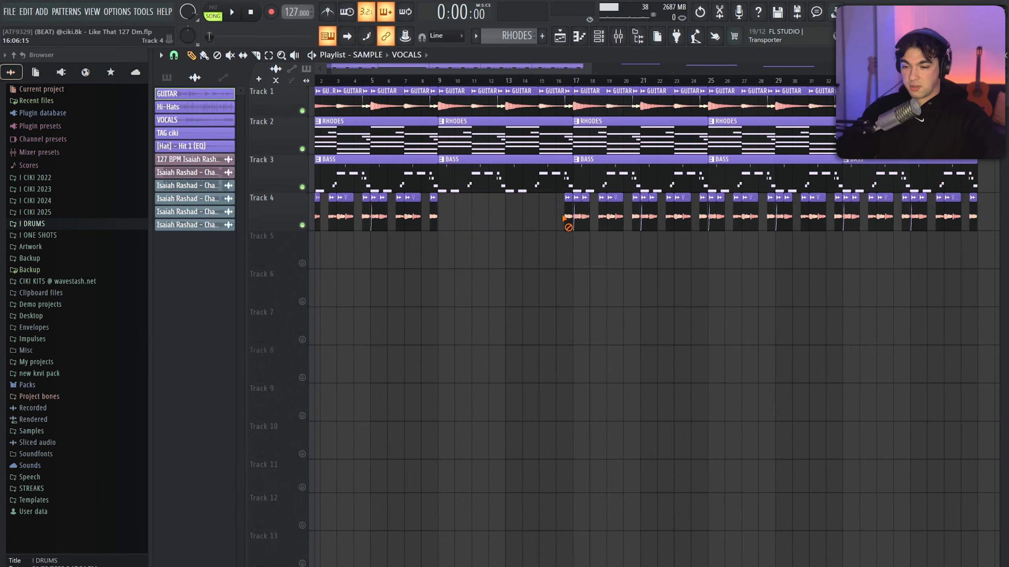
Delete the two RHODES clips on Track 2 between bars 17 and 33
right_click(628, 138)
scroll(623, 137, right, 3)
right_click(616, 135)
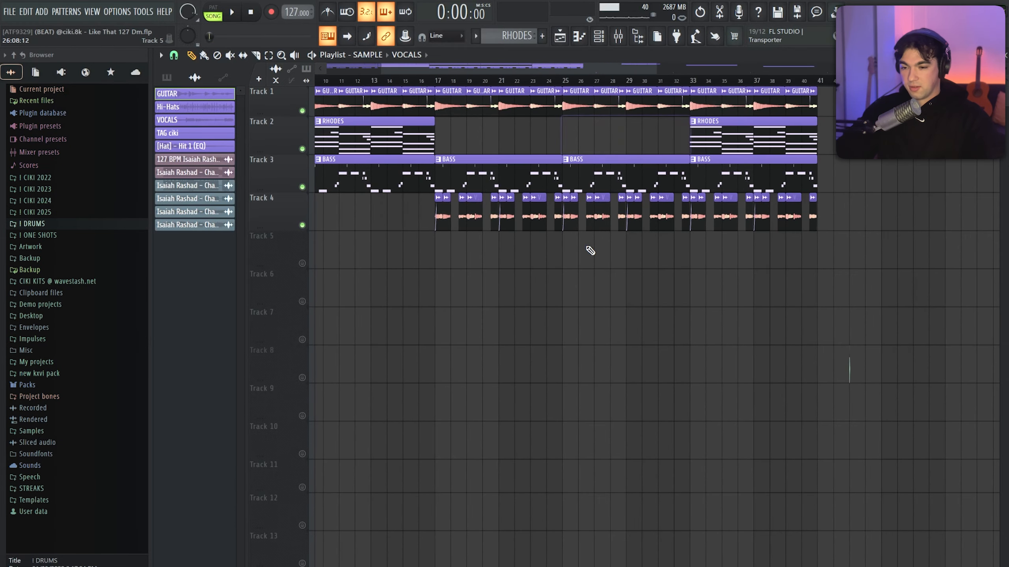
Erase the VOCALS clips between bars 25 and 33 and the GUITAR clips from bar 33 to the end
drag(571, 223, 674, 221)
drag(702, 106, 821, 110)
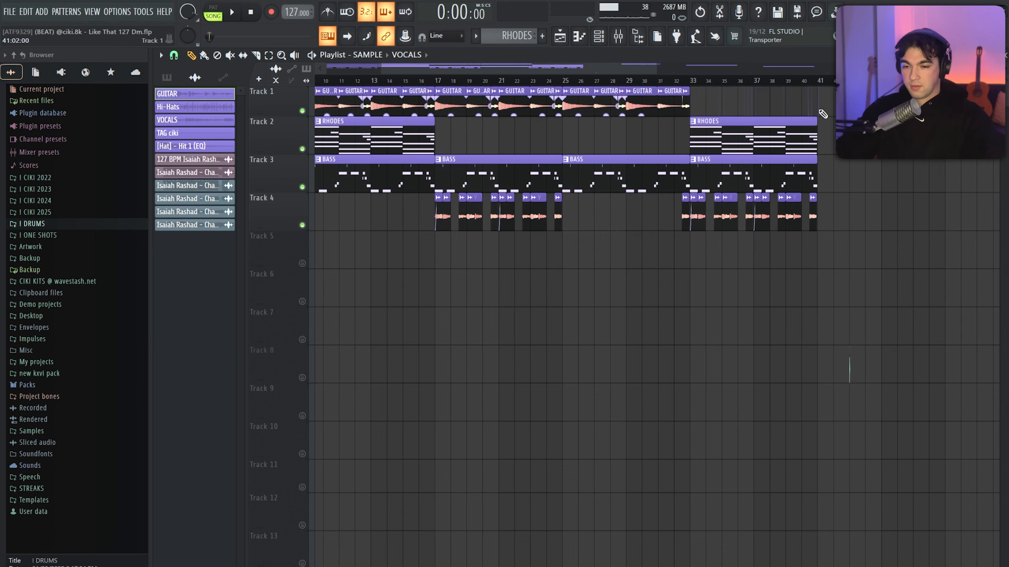
scroll(818, 120, down, 3)
Examine the structure of the SONG arrangement, highlighting the melody clips of the intro and later sections, including bars 33 to 41
scroll(259, 184, up, 2)
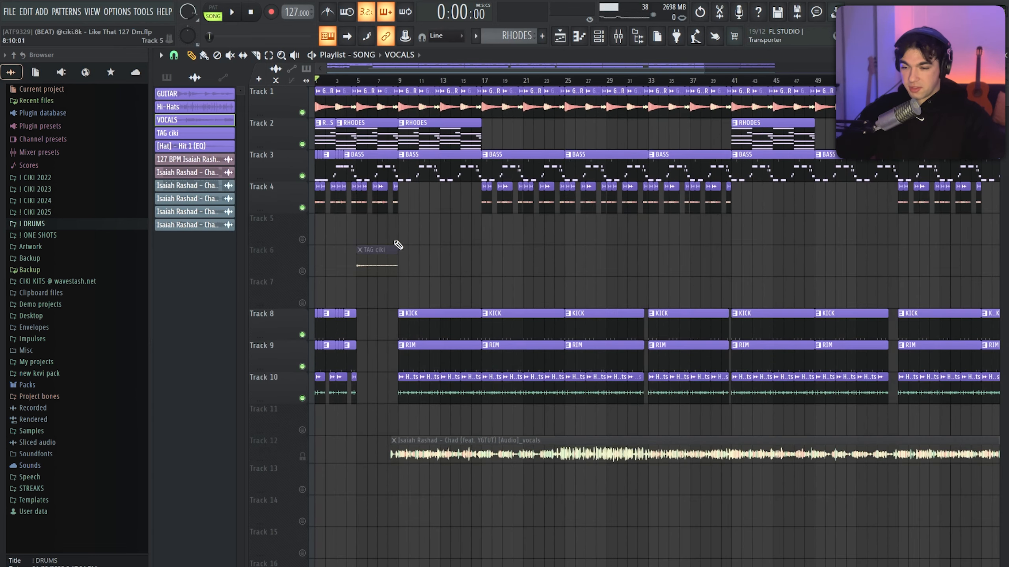
drag(725, 230, 324, 104)
scroll(537, 206, down, 1)
drag(618, 223, 584, 240)
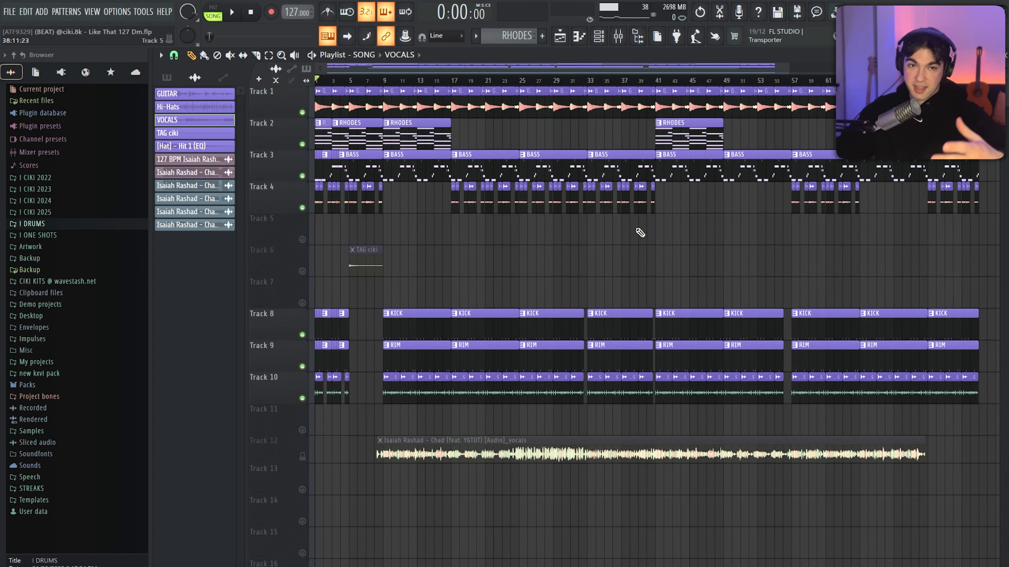
scroll(271, 244, up, 2)
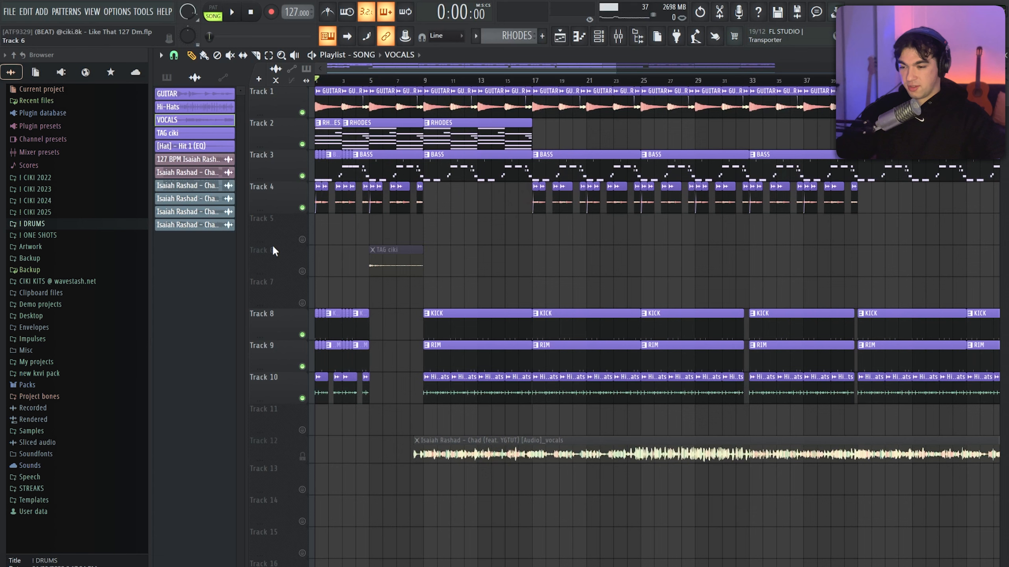
drag(421, 235, 263, 104)
drag(499, 199, 451, 104)
drag(850, 234, 538, 113)
ctrl+click(649, 227)
scroll(649, 226, down, 2)
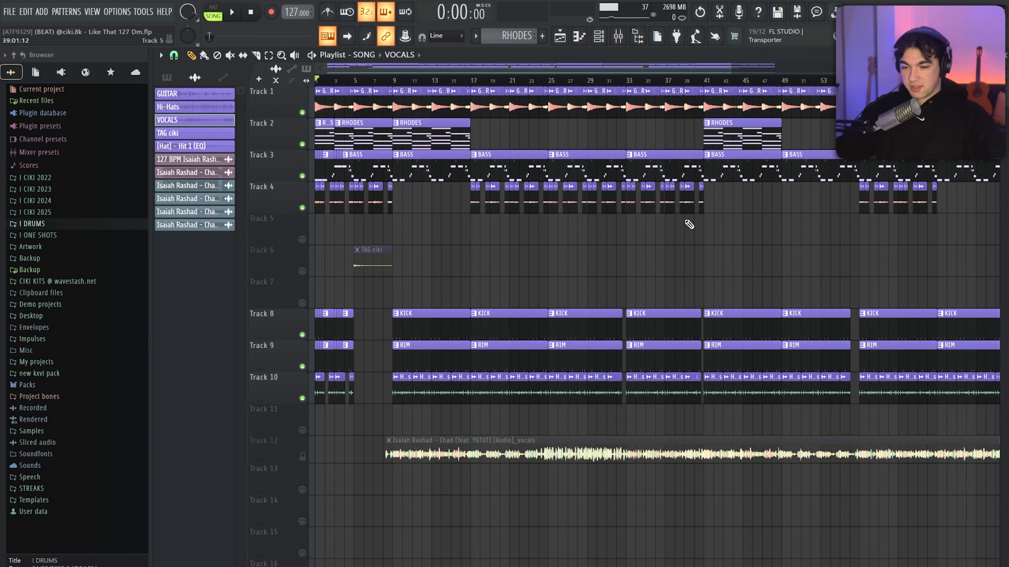
drag(695, 224, 627, 104)
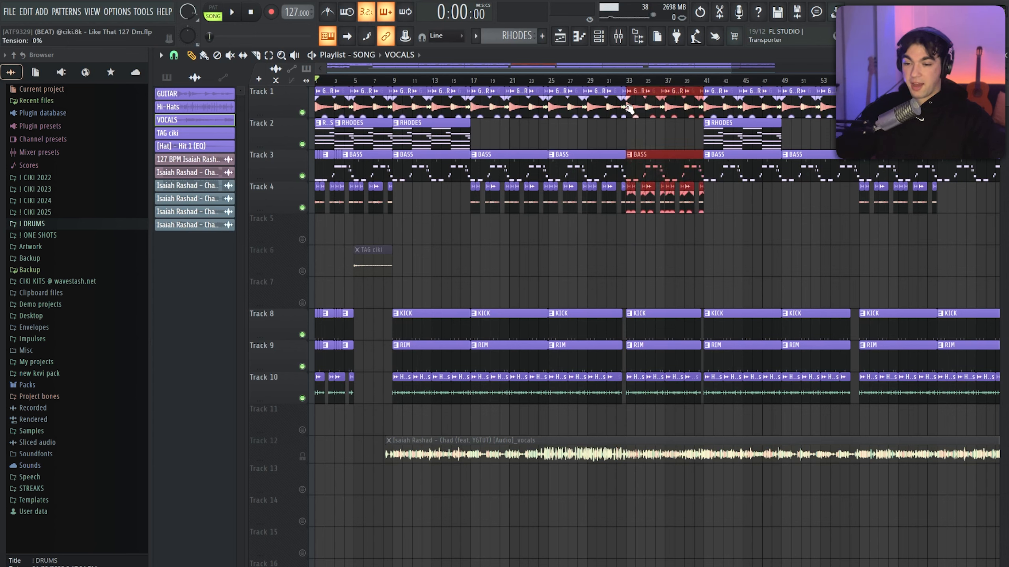
click(636, 228)
right_click(669, 229)
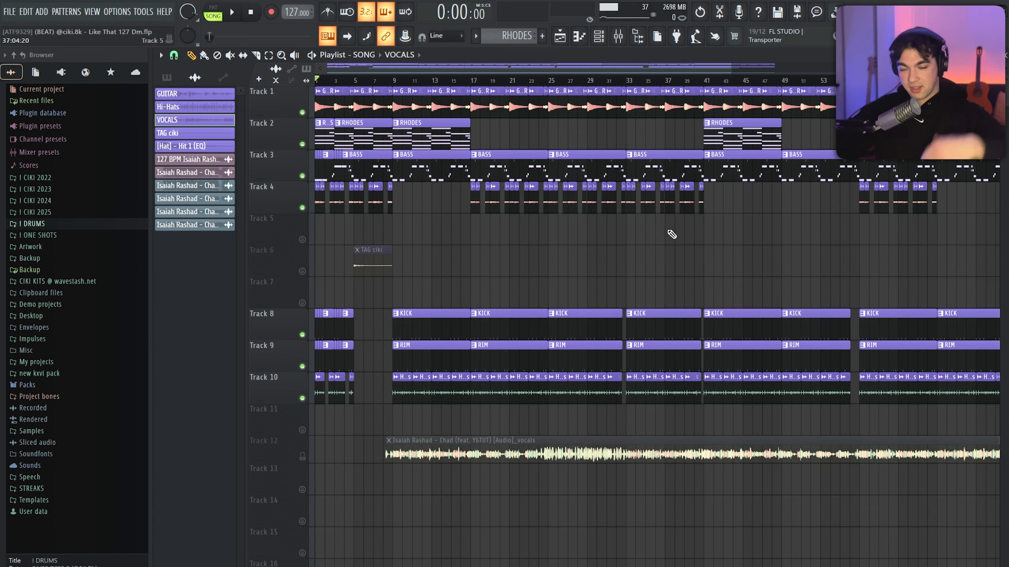
scroll(256, 276, up, 2)
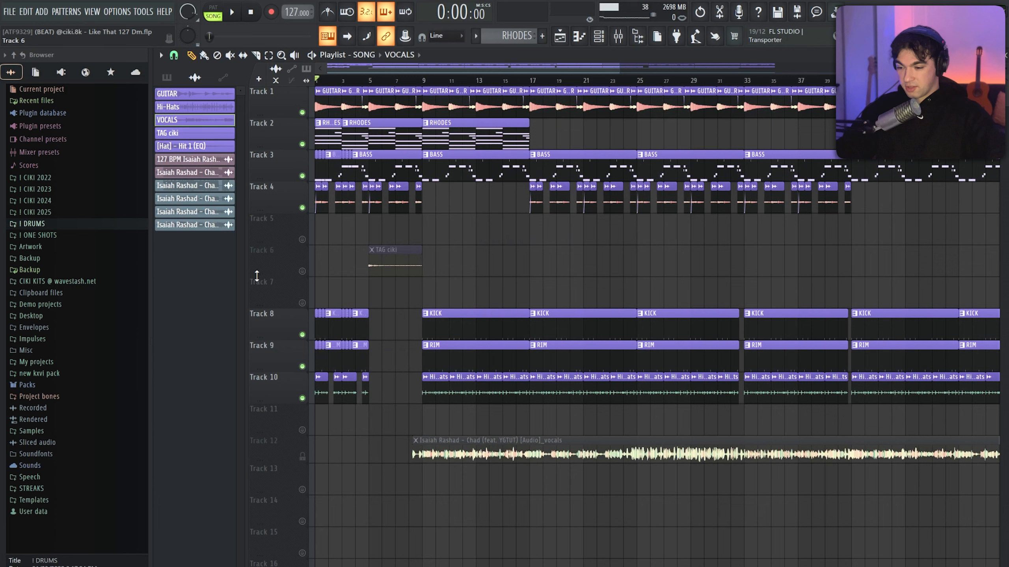
Play the SONG arrangement from the start and unmute Track 6 with the TAG ciki clip
key(space)
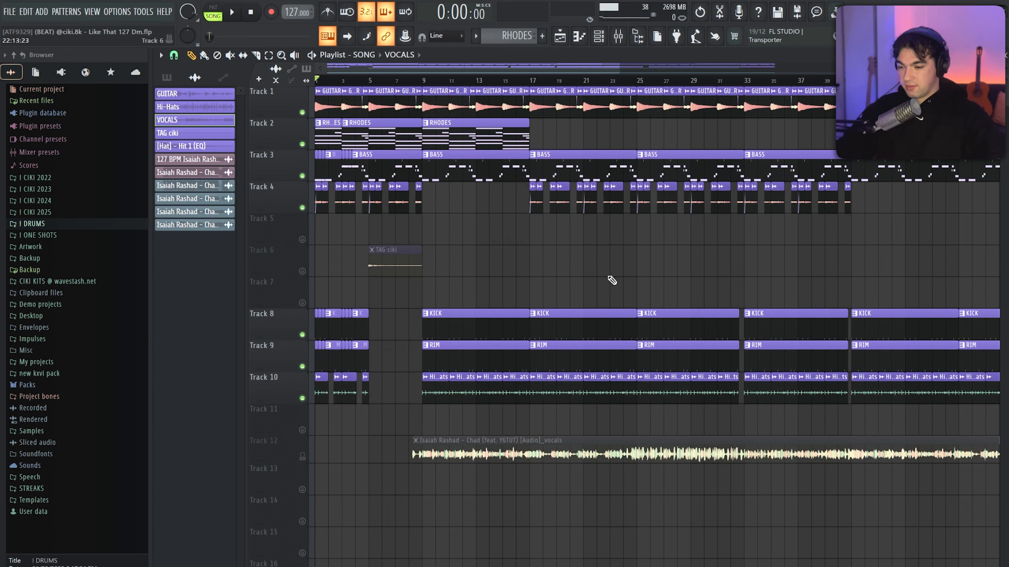
key(space)
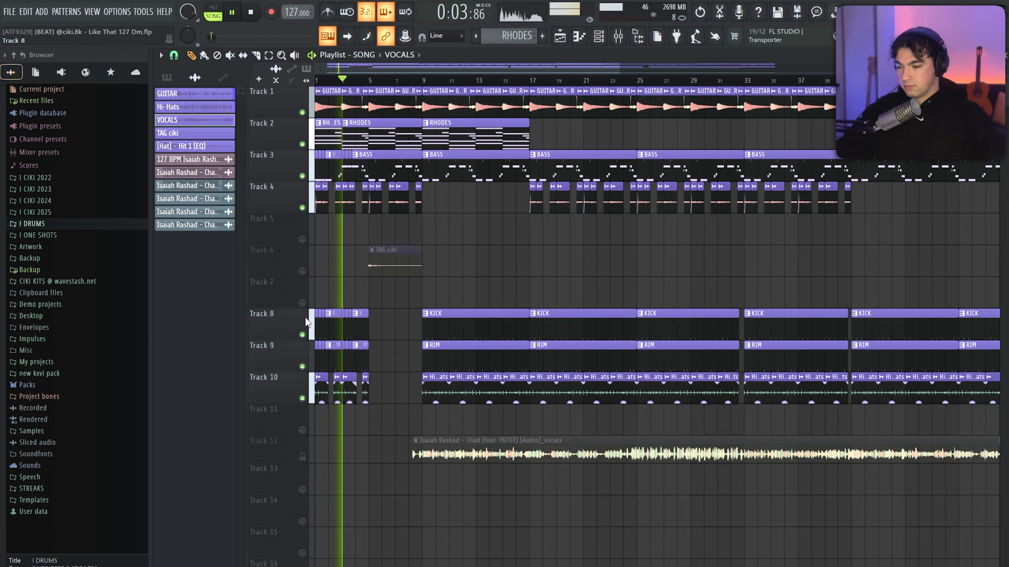
ctrl+scroll(305, 322, up, 4)
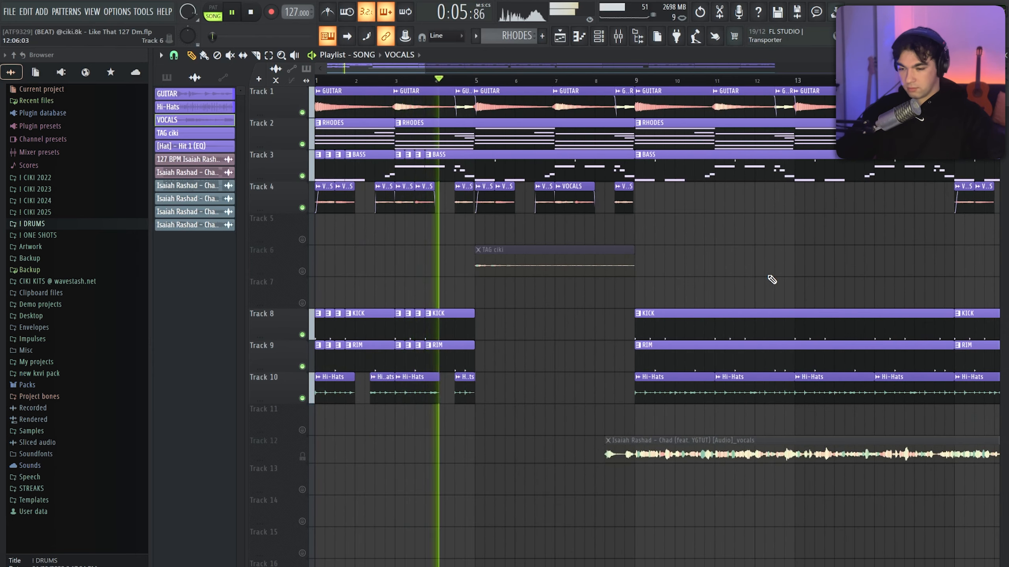
click(302, 272)
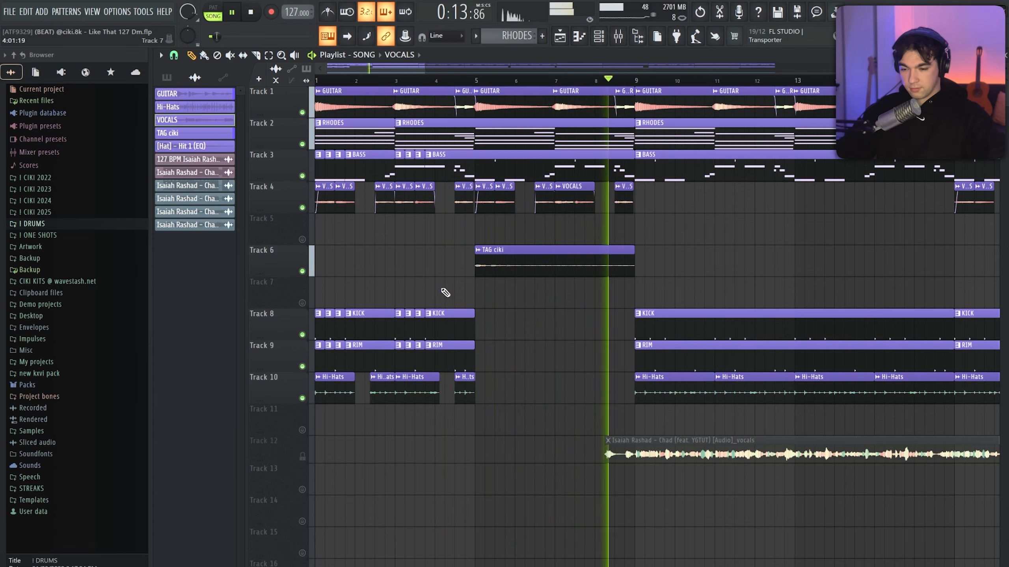
Listen to the transition at bar 9 and the section after it, following the playhead, and stop playback
scroll(465, 291, down, 3)
scroll(703, 278, up, 1)
scroll(744, 279, up, 1)
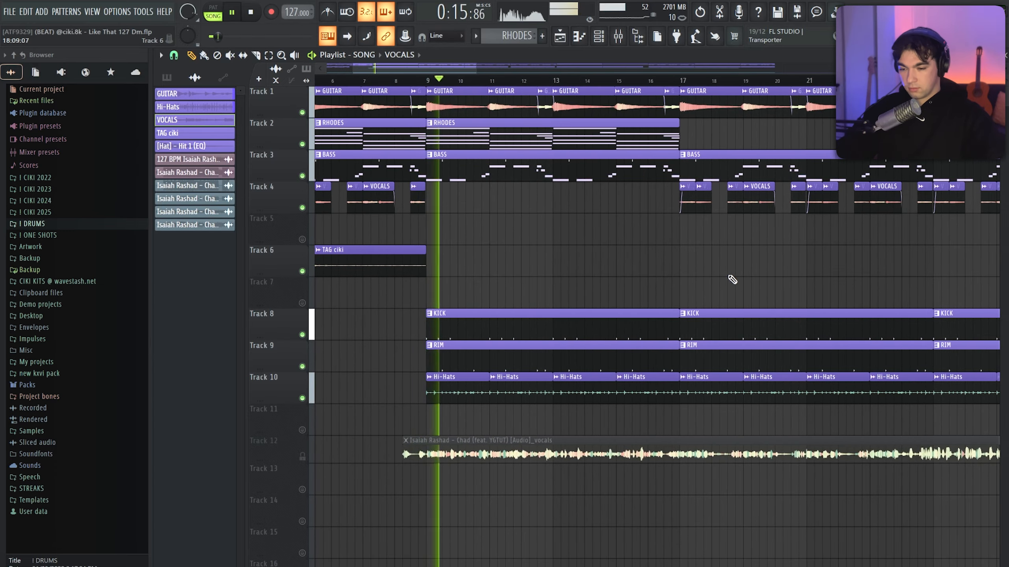
scroll(732, 279, down, 1)
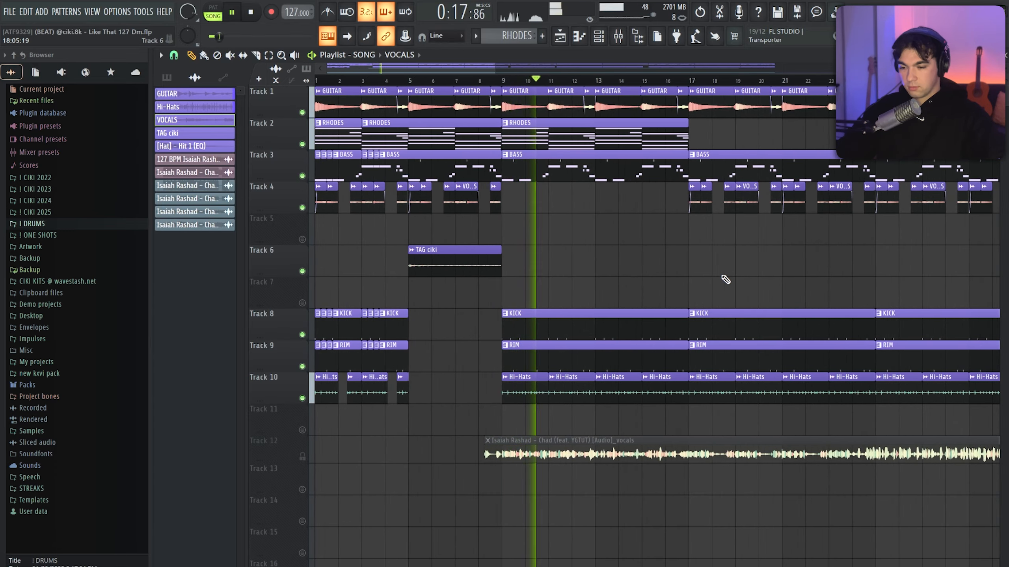
scroll(556, 286, down, 2)
scroll(501, 291, up, 1)
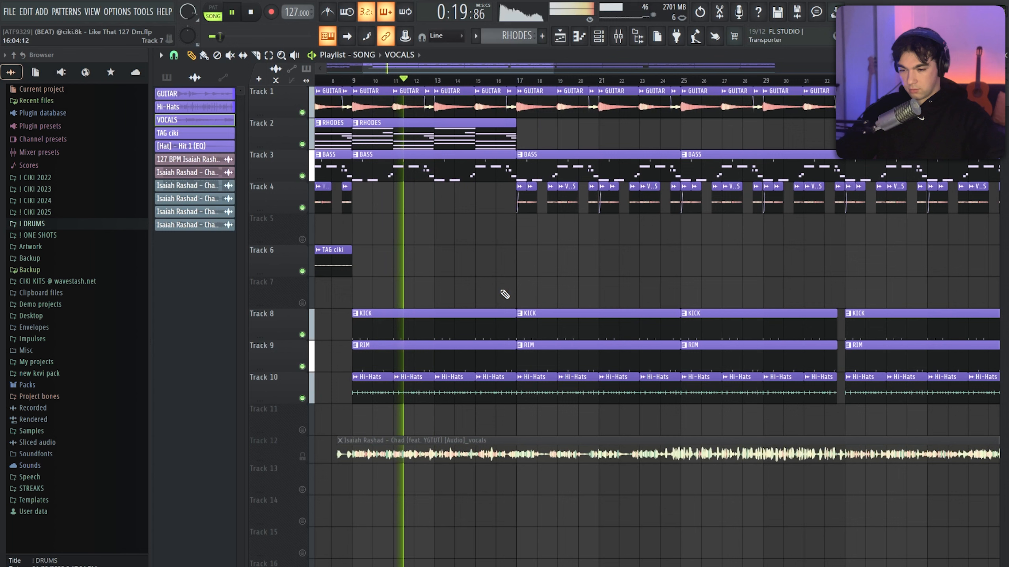
scroll(599, 275, down, 2)
key(space)
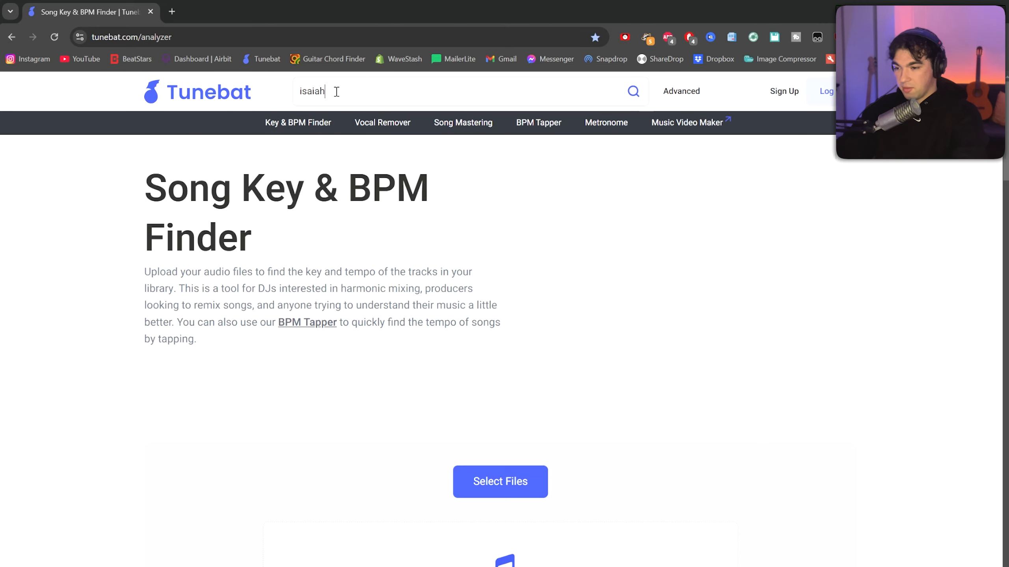
Search Tunebat in the browser for "isaiah rashad" and examine the key and BPM of the listed tracks
key(Return)
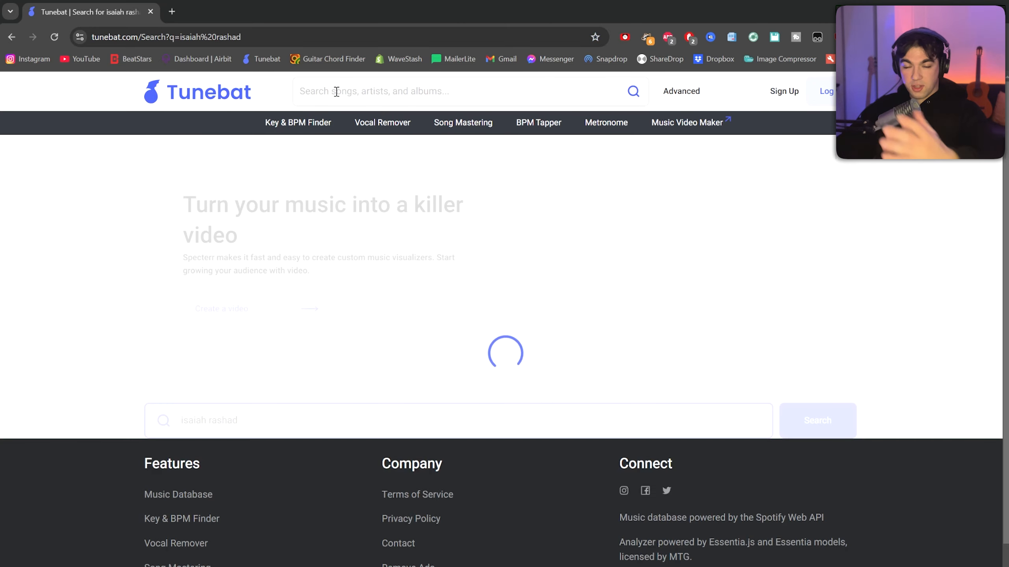
scroll(450, 219, down, 5)
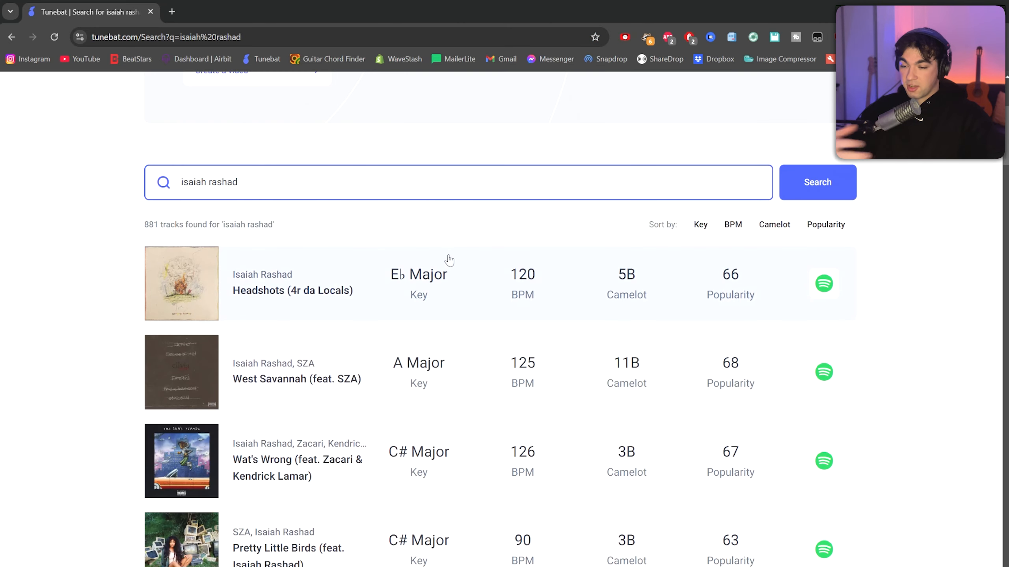
scroll(455, 256, down, 5)
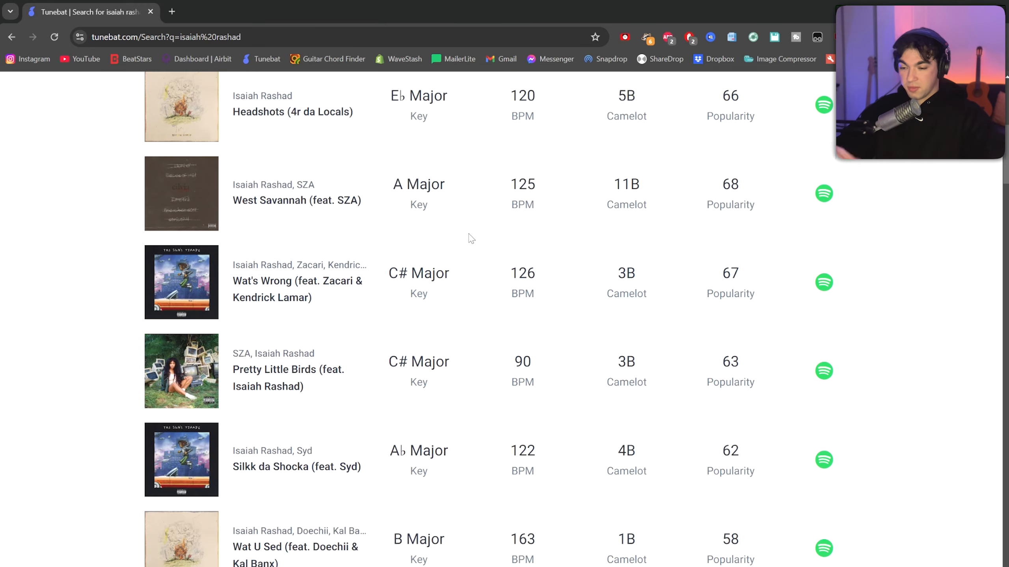
scroll(470, 238, down, 8)
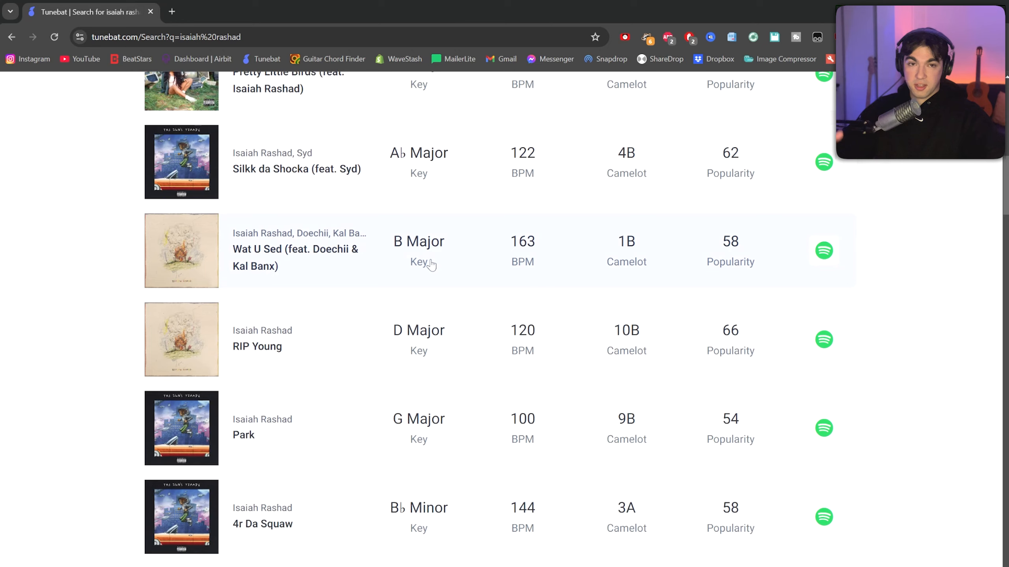
scroll(458, 239, down, 8)
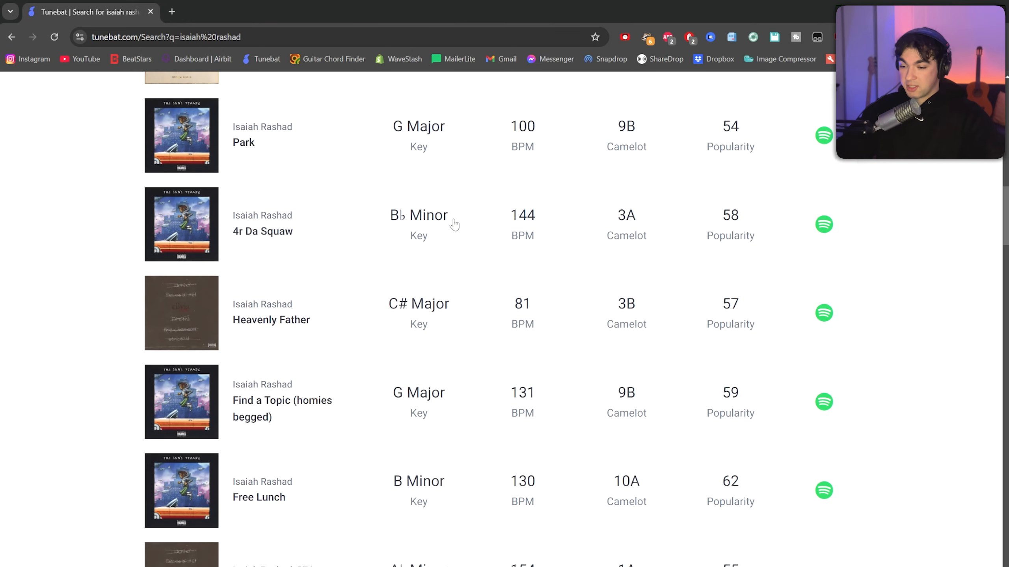
scroll(454, 226, down, 9)
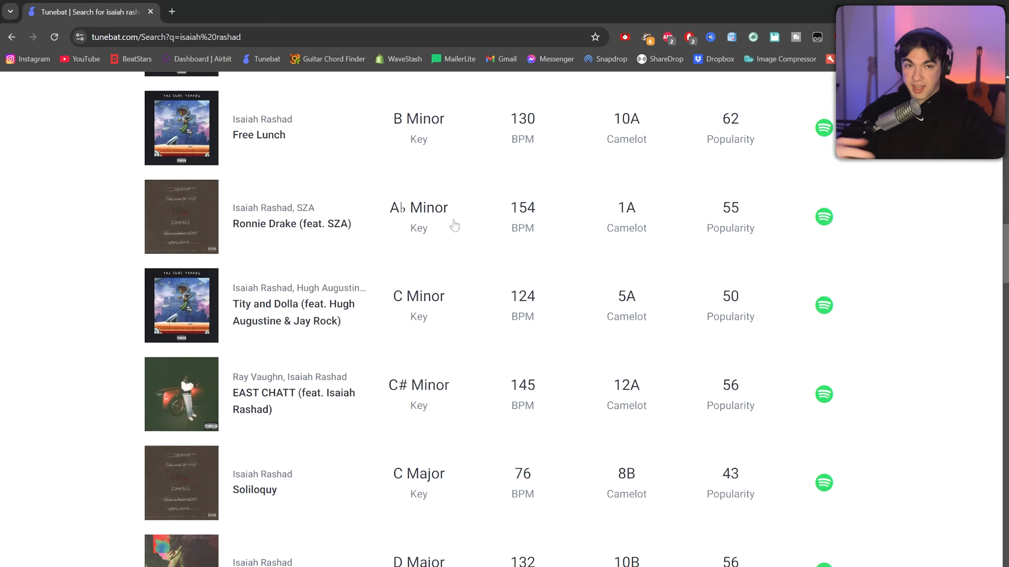
scroll(454, 225, down, 9)
scroll(454, 225, down, 14)
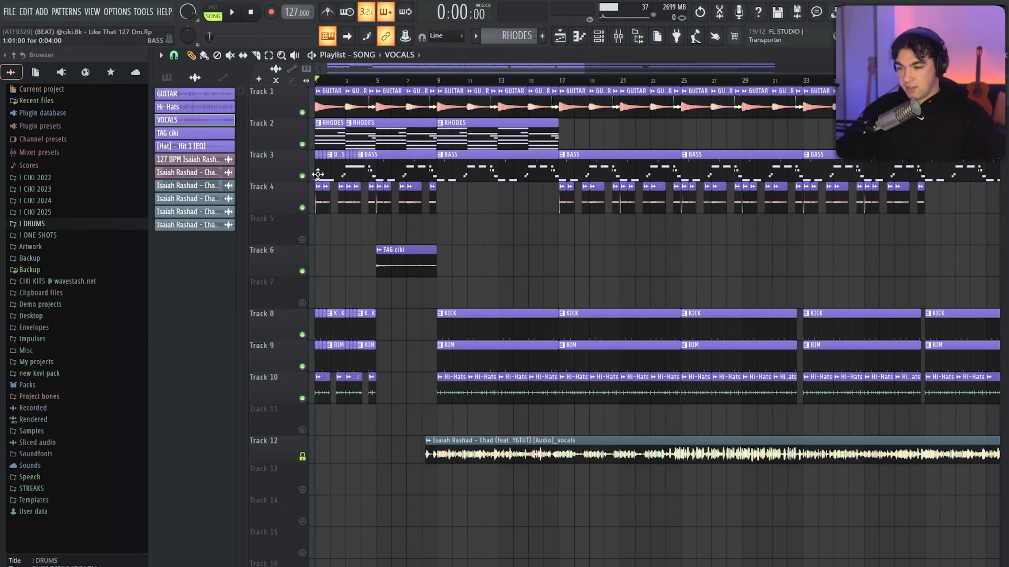
Switch back to FL Studio and play the SONG arrangement, listening to how the Track 12 vocals fit the beat
scroll(254, 408, up, 2)
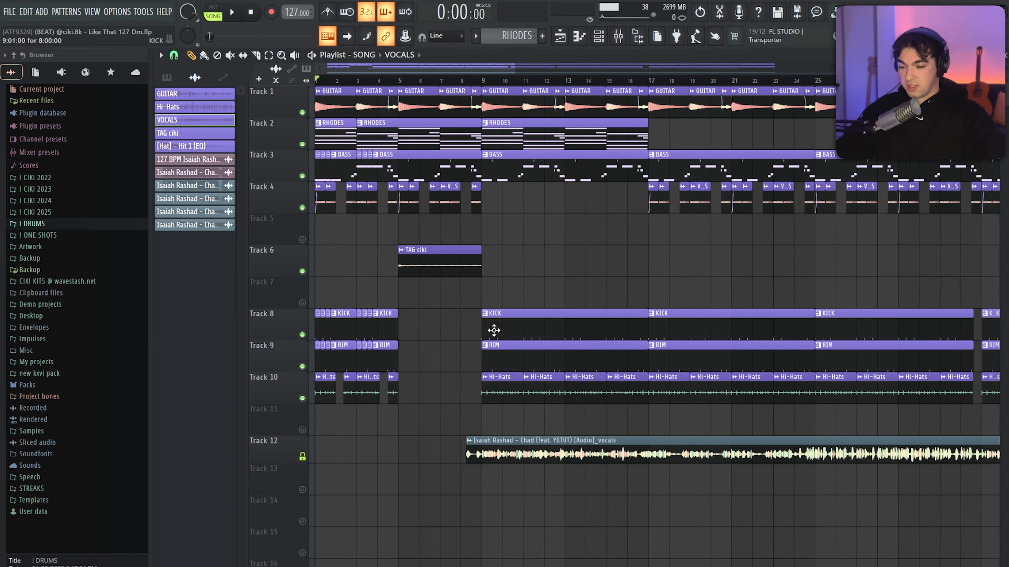
key(space)
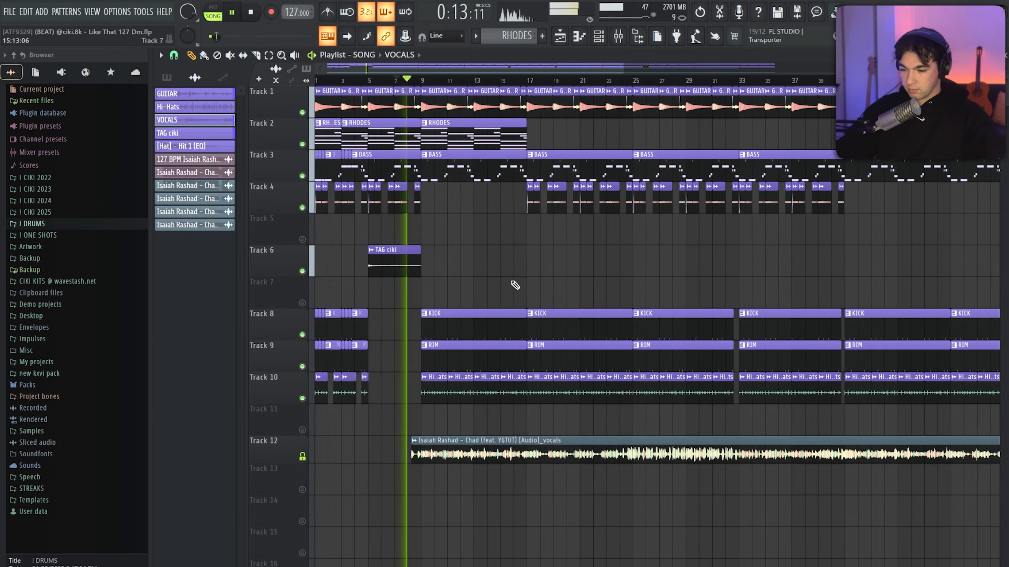
scroll(513, 283, up, 2)
scroll(669, 285, up, 3)
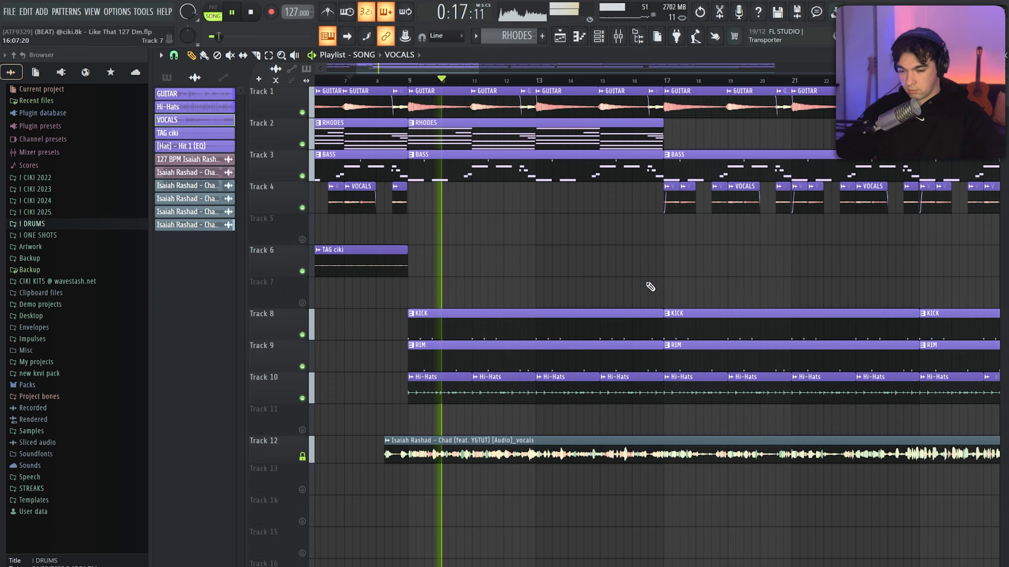
Follow playback of the Track 12 vocals over the beat past bar 17 and jump ahead to about bar 24
scroll(709, 289, down, 3)
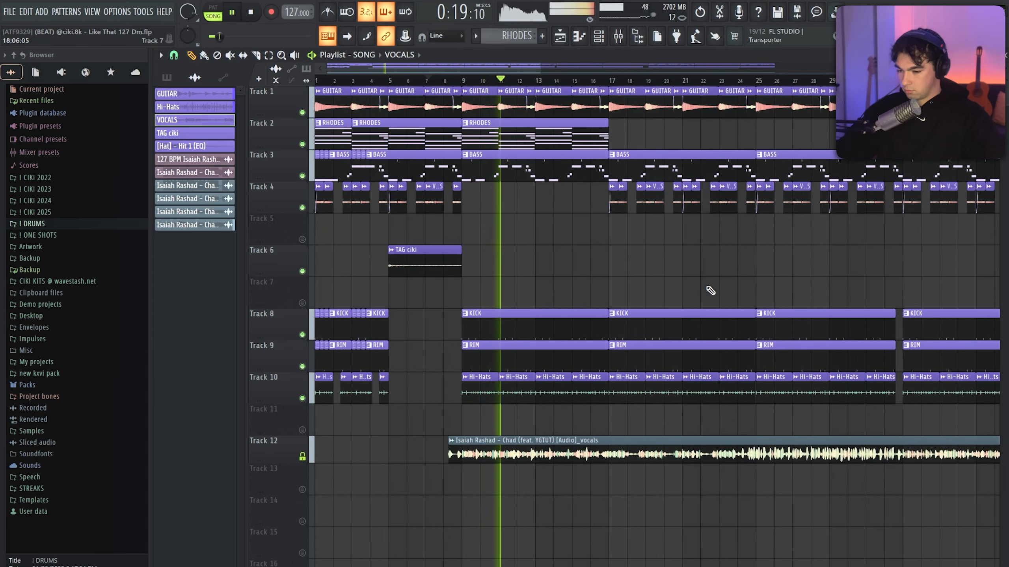
scroll(619, 277, down, 2)
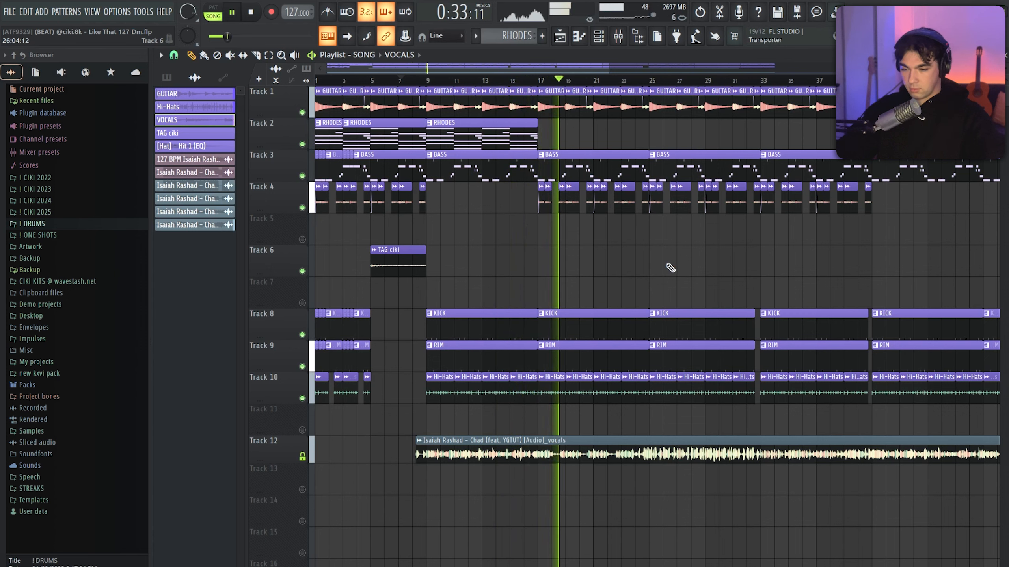
scroll(670, 268, up, 3)
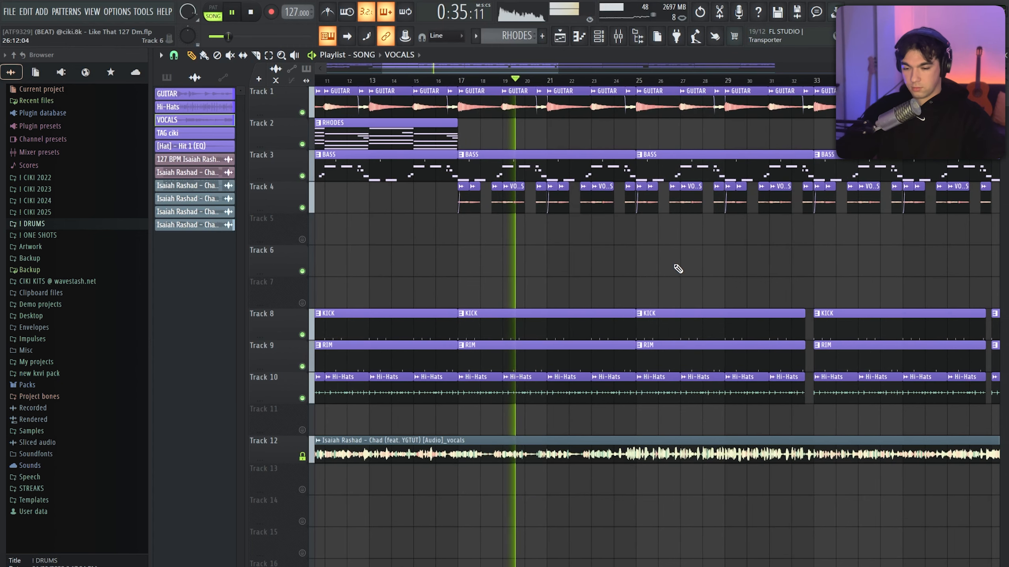
click(620, 81)
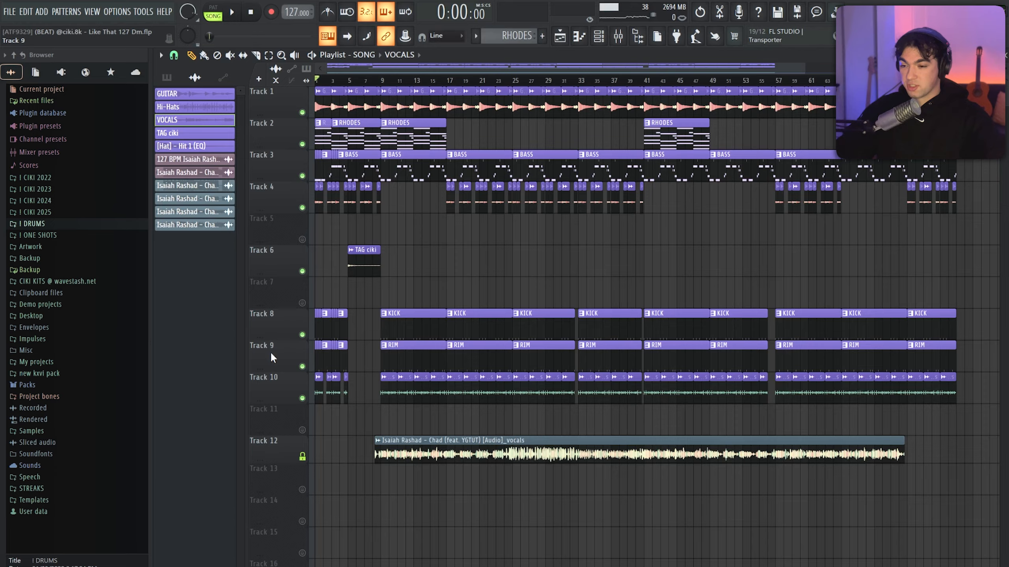
Examine the arrangement's sections and the drum gaps just before bars 33, 41 and 57
scroll(394, 313, up, 2)
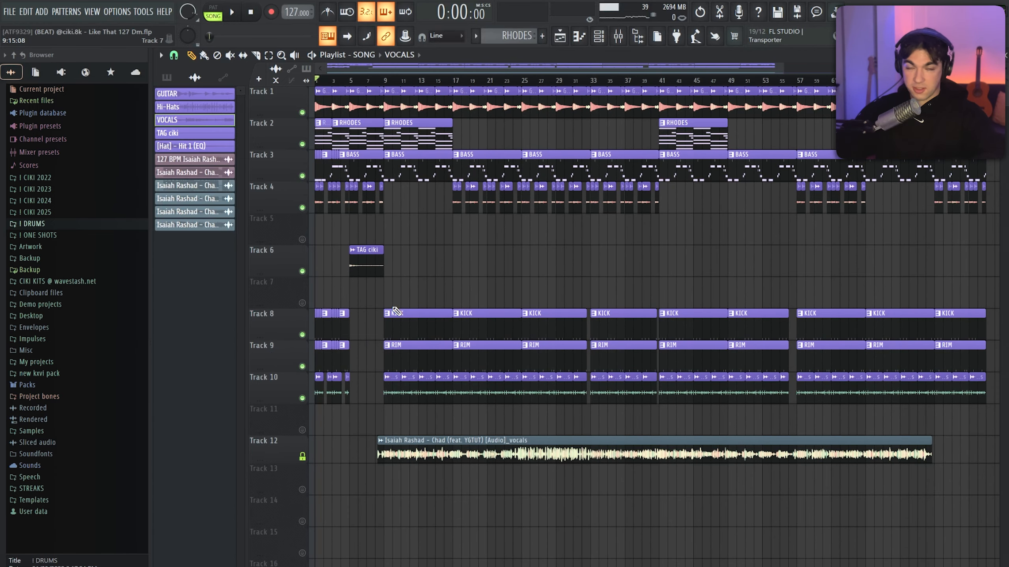
scroll(512, 274, up, 1)
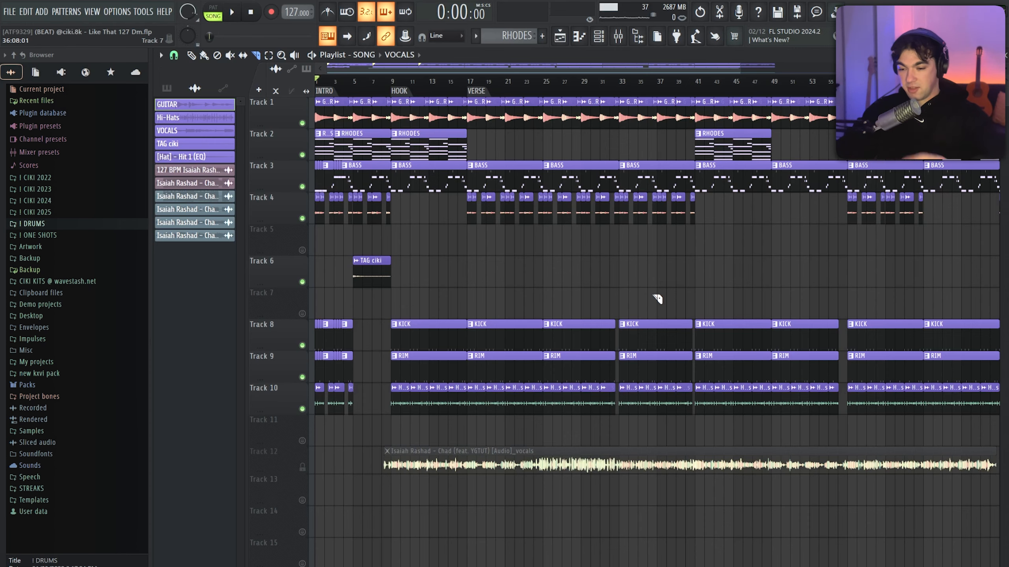
scroll(639, 332, up, 6)
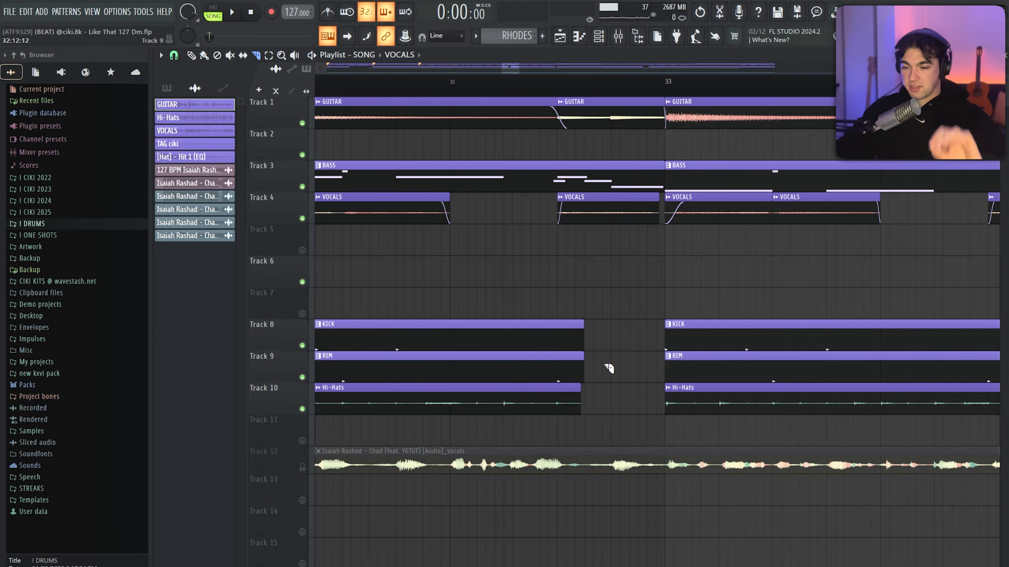
scroll(608, 368, down, 5)
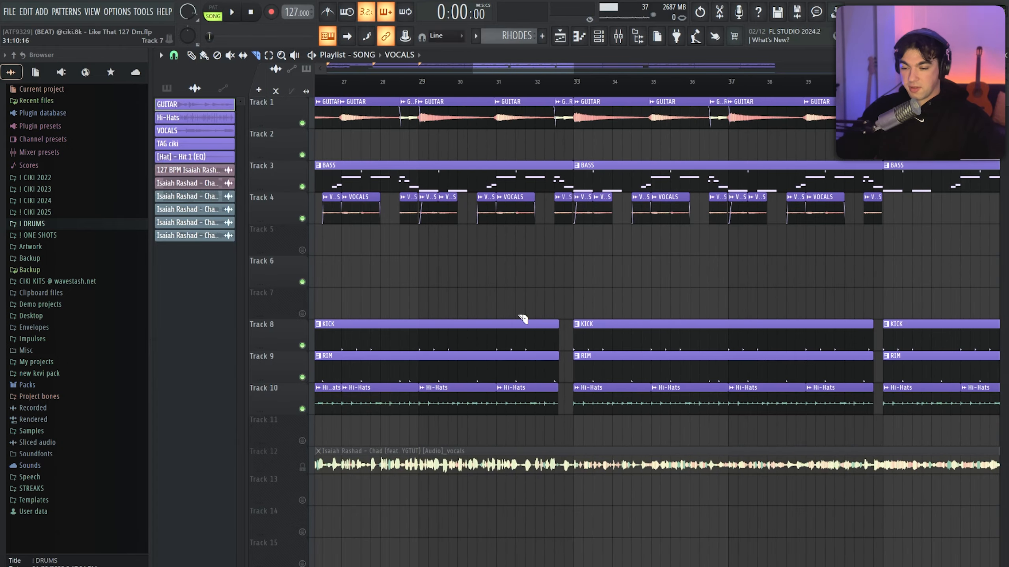
scroll(523, 318, down, 8)
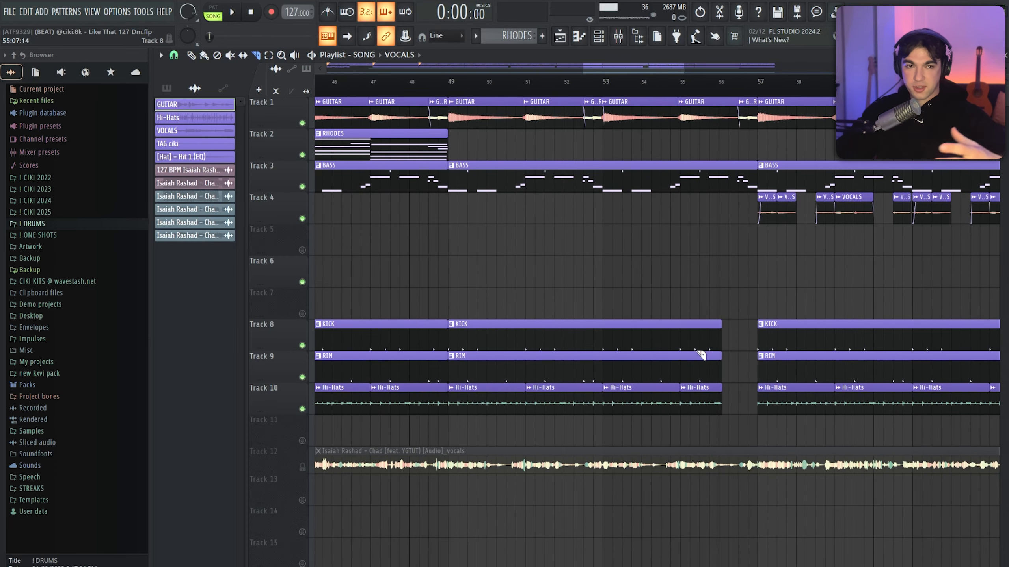
scroll(644, 95, down, 3)
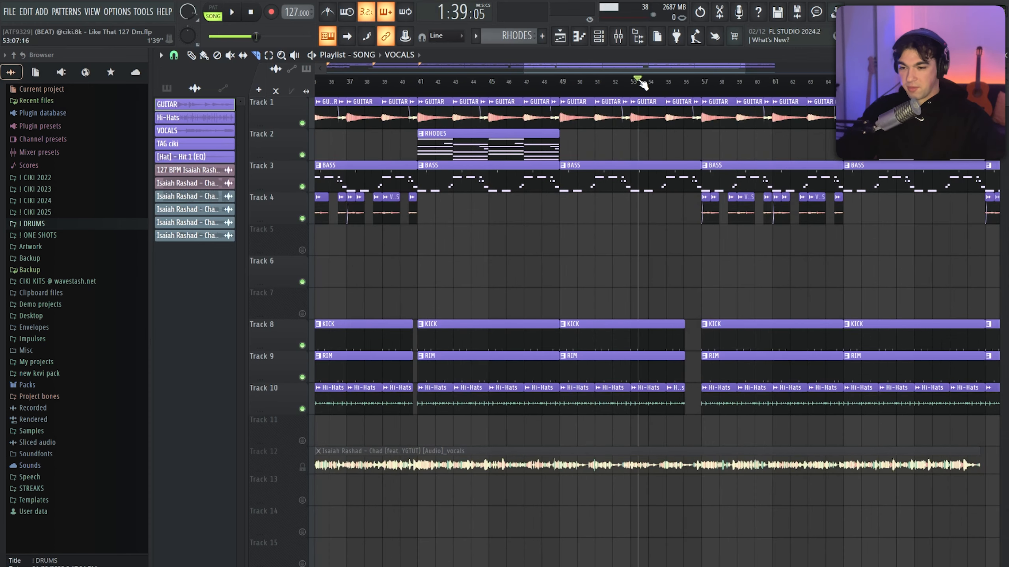
Play from bar 53 into bar 58 to hear the drum break before bar 57, and stop playback
scroll(742, 318, up, 4)
key(space)
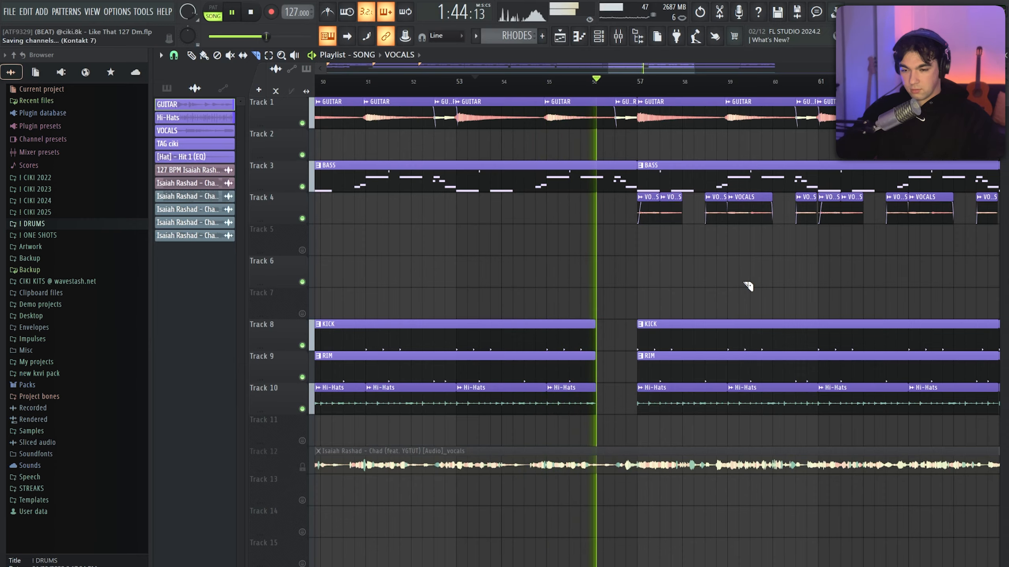
scroll(628, 293, down, 3)
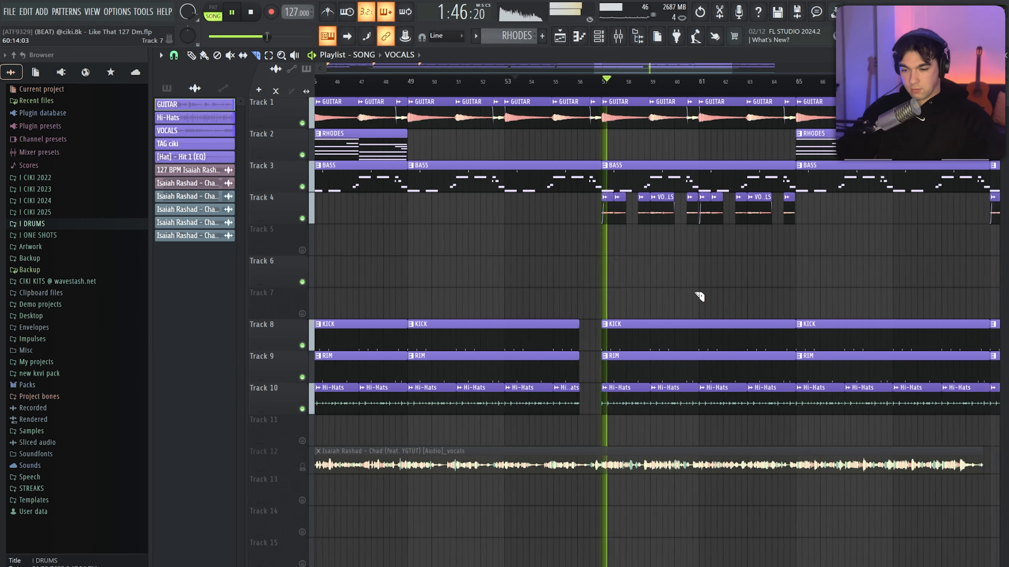
scroll(693, 292, up, 4)
scroll(641, 277, down, 4)
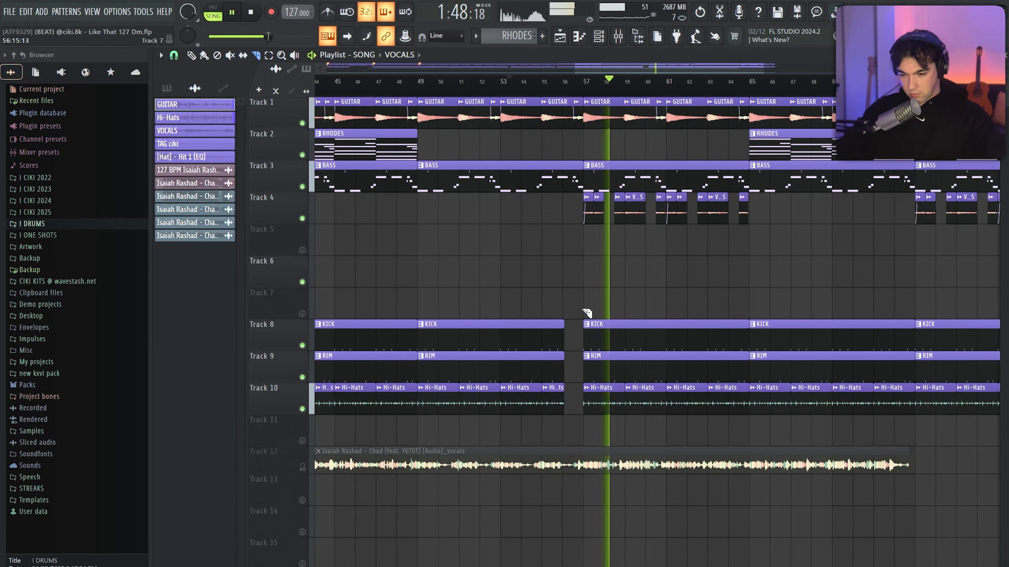
key(space)
scroll(691, 104, down, 6)
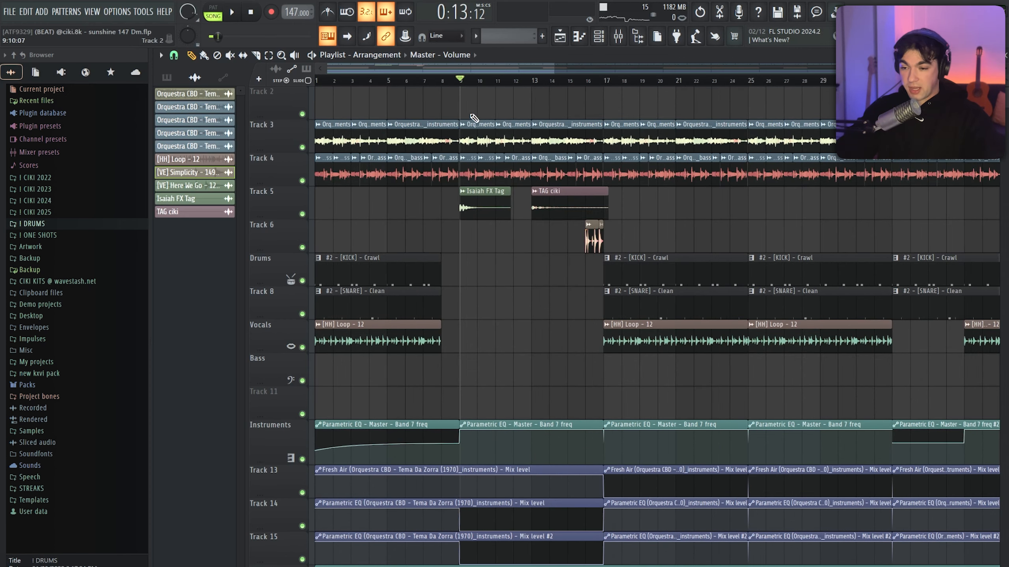
drag(470, 114, 598, 253)
click(692, 236)
right_click(693, 235)
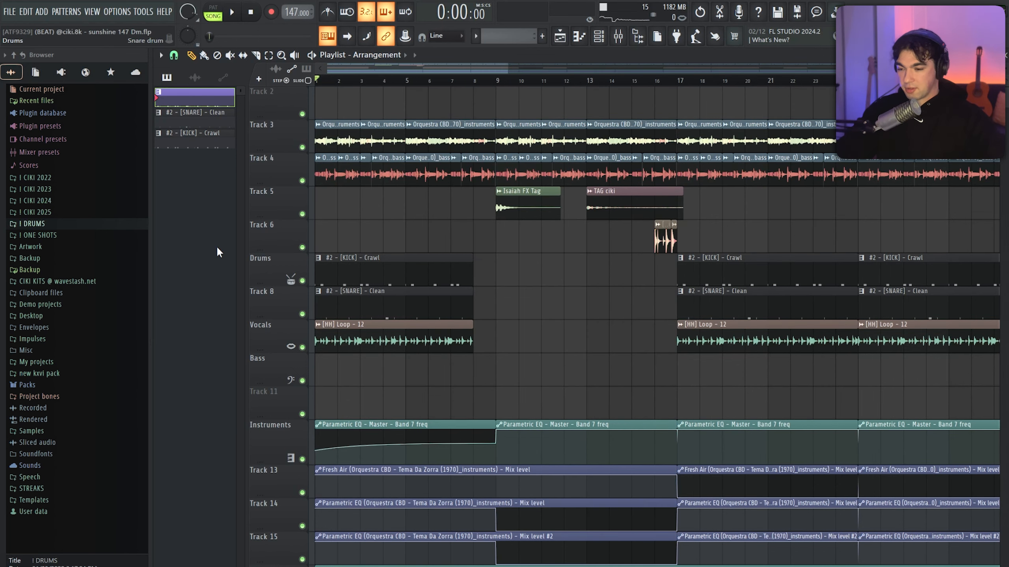
Play the sunshine 147 Dm arrangement from the start, listening through the tags and the drum entry at bar 17, and stop playback
key(space)
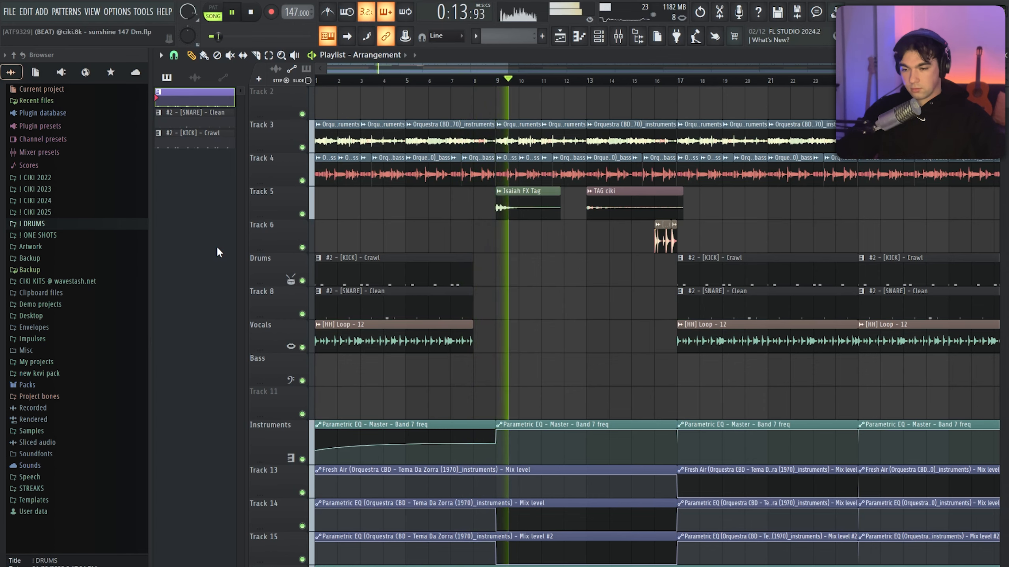
scroll(389, 259, down, 3)
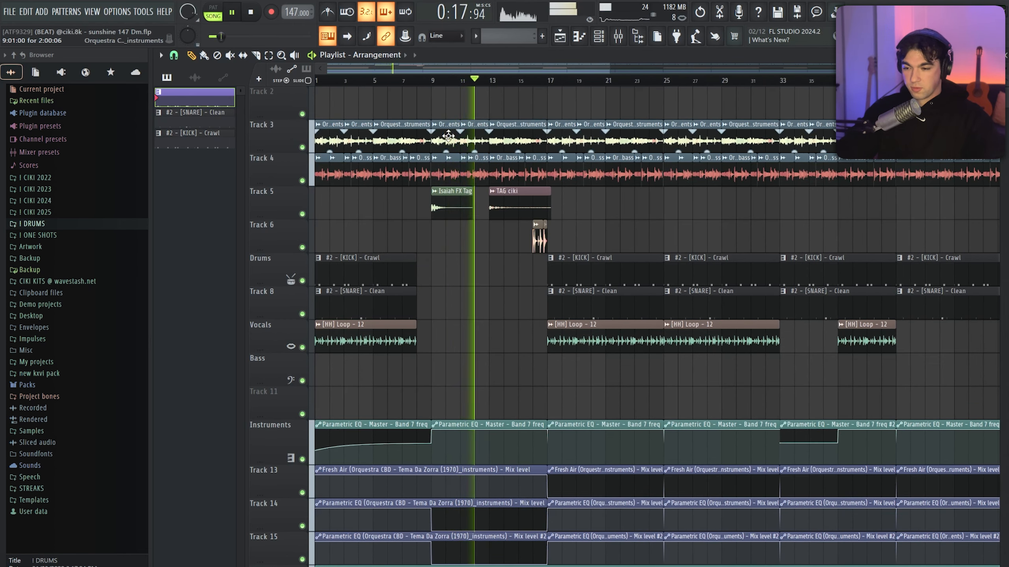
scroll(592, 242, up, 3)
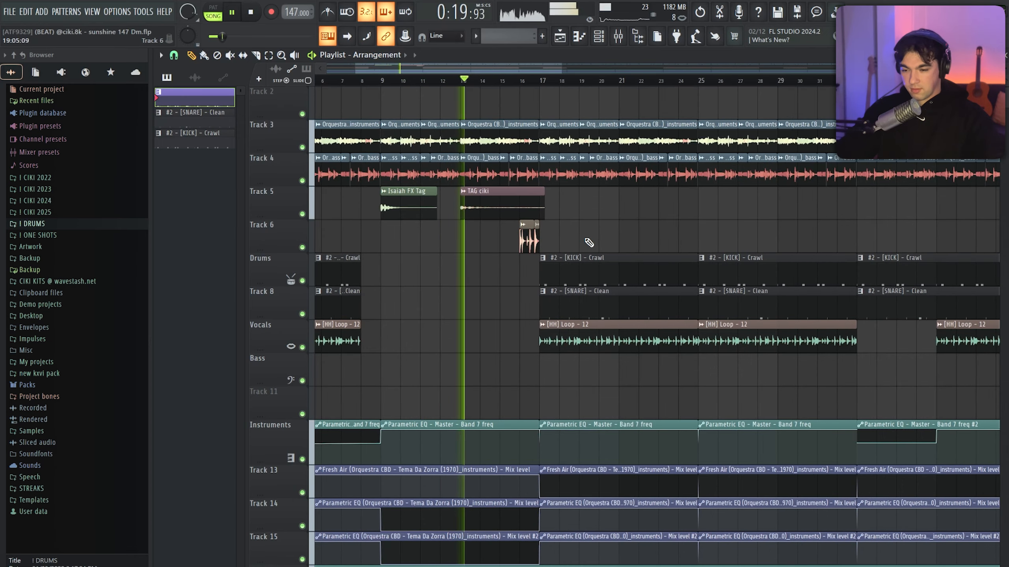
scroll(576, 231, down, 2)
scroll(587, 228, up, 2)
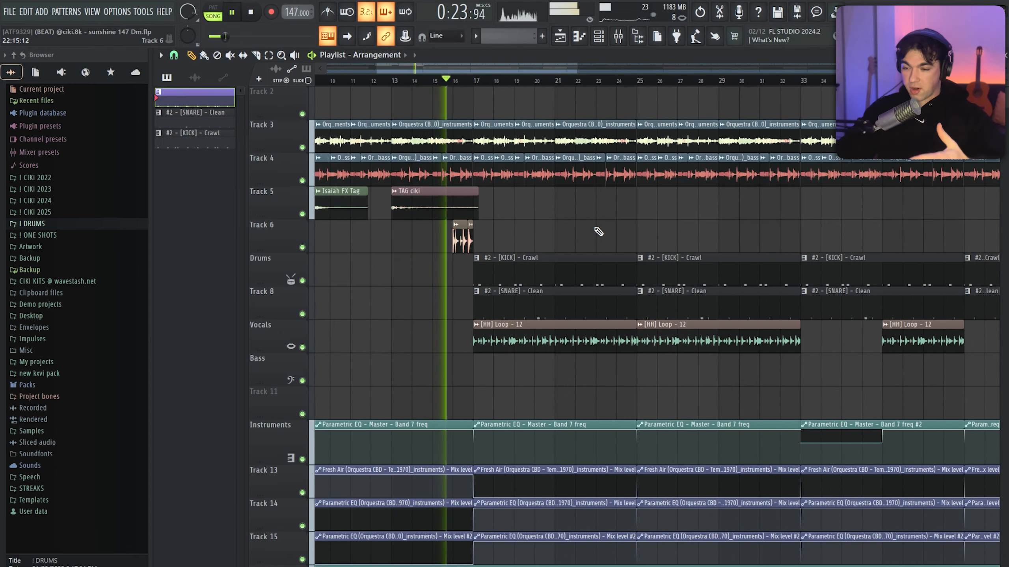
scroll(620, 232, down, 3)
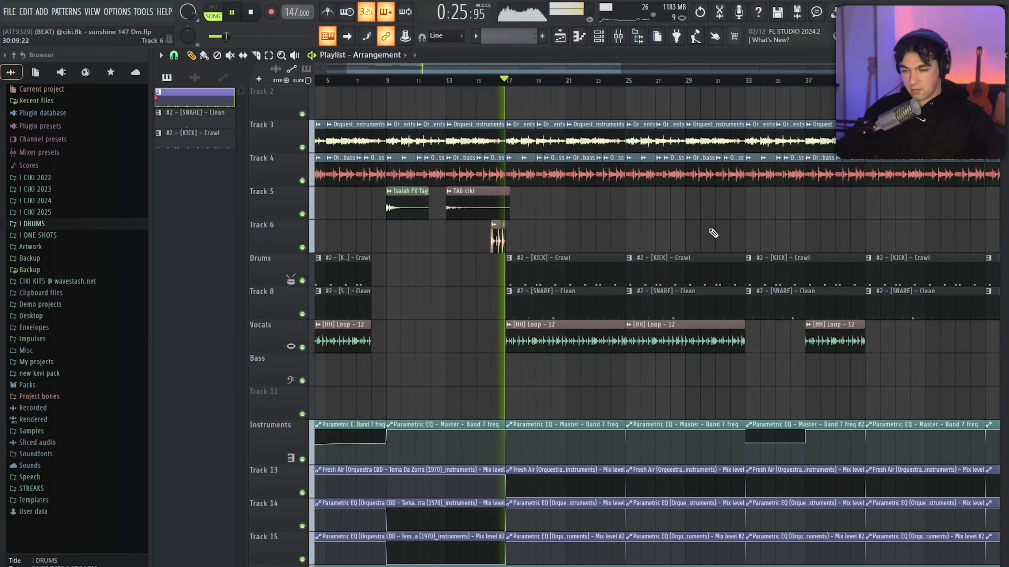
scroll(671, 239, up, 2)
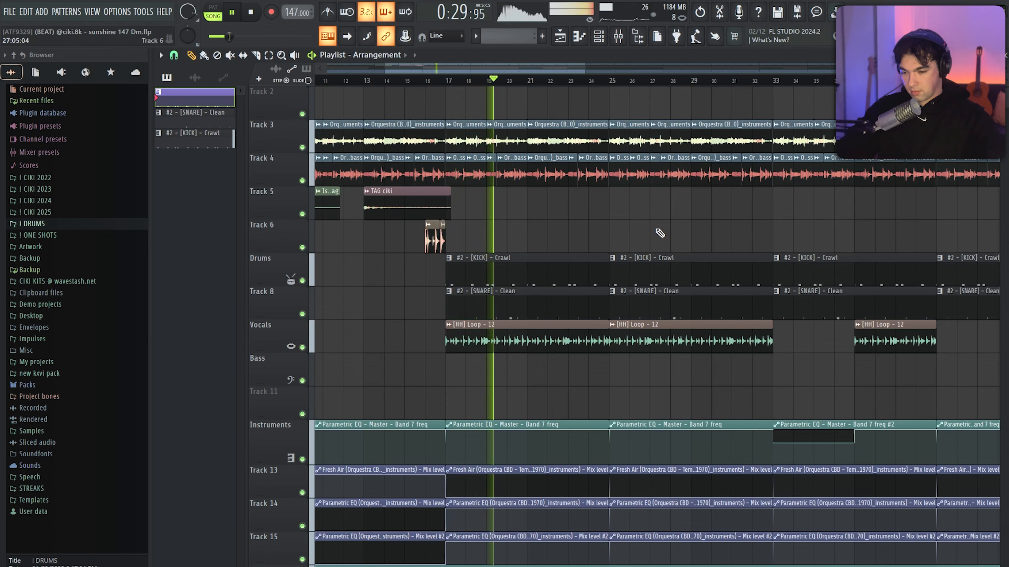
scroll(631, 230, down, 4)
key(space)
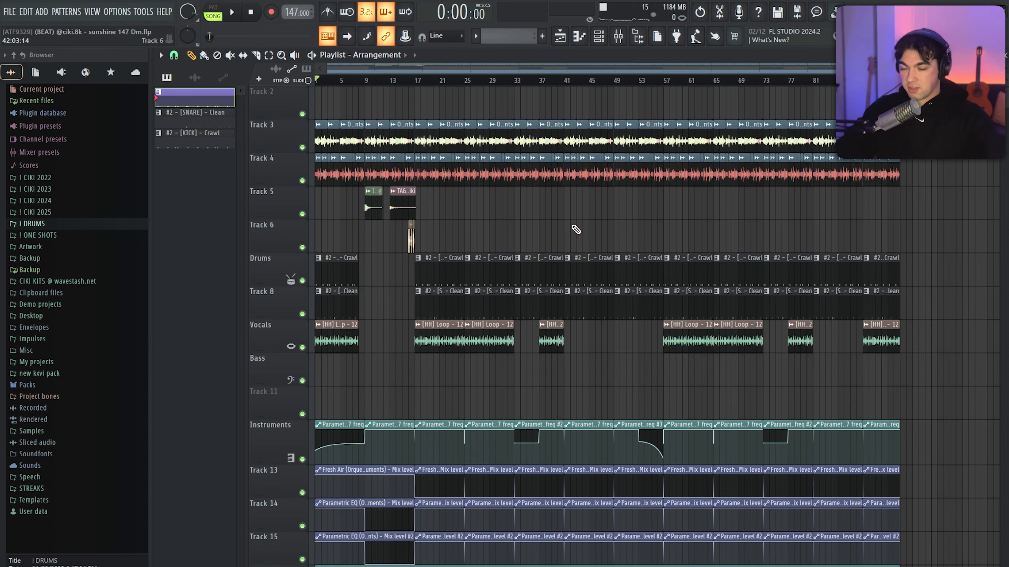
Solo Track 3 and play the sample's instruments stem briefly from the start
scroll(576, 230, up, 3)
scroll(742, 280, down, 3)
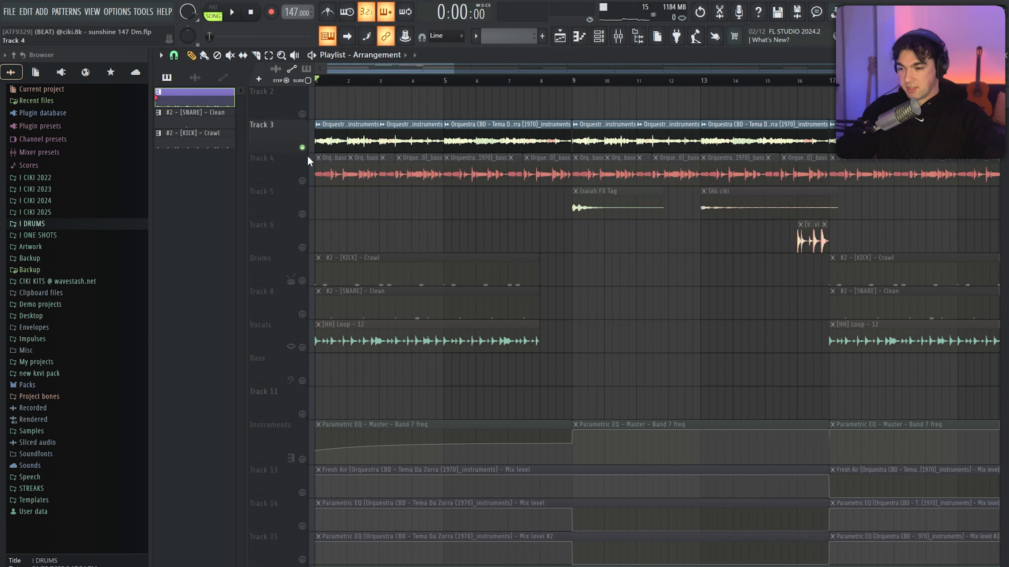
key(space)
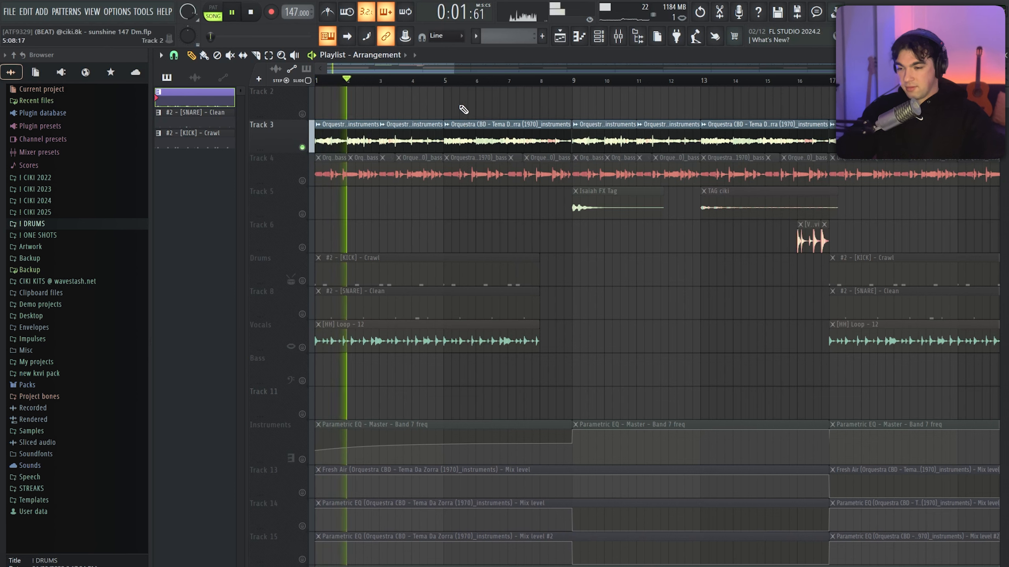
key(space)
Solo Track 4 to hear the bass stem, and unmute Track 3 during playback to hear both together
ctrl+click(302, 181)
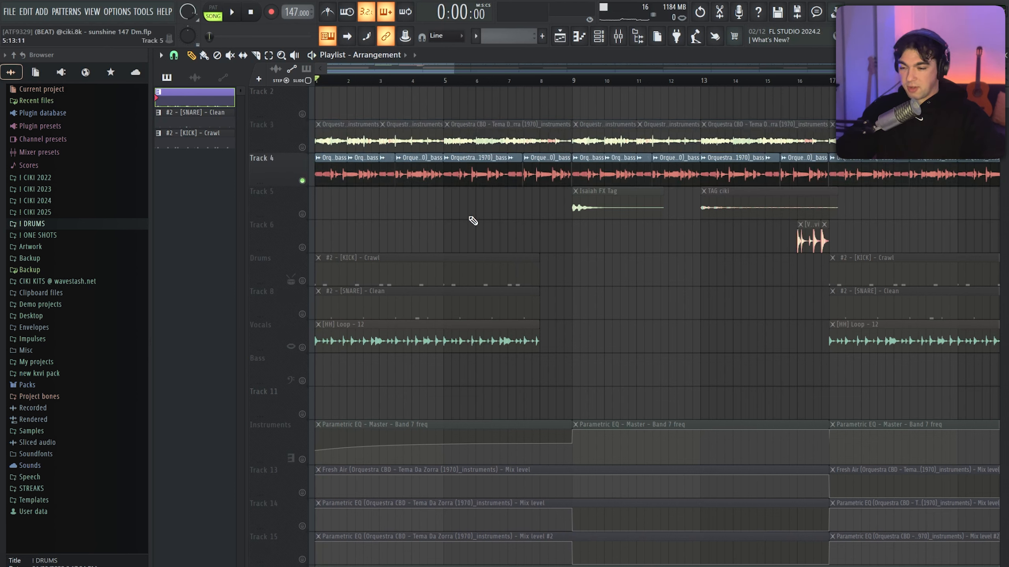
key(space)
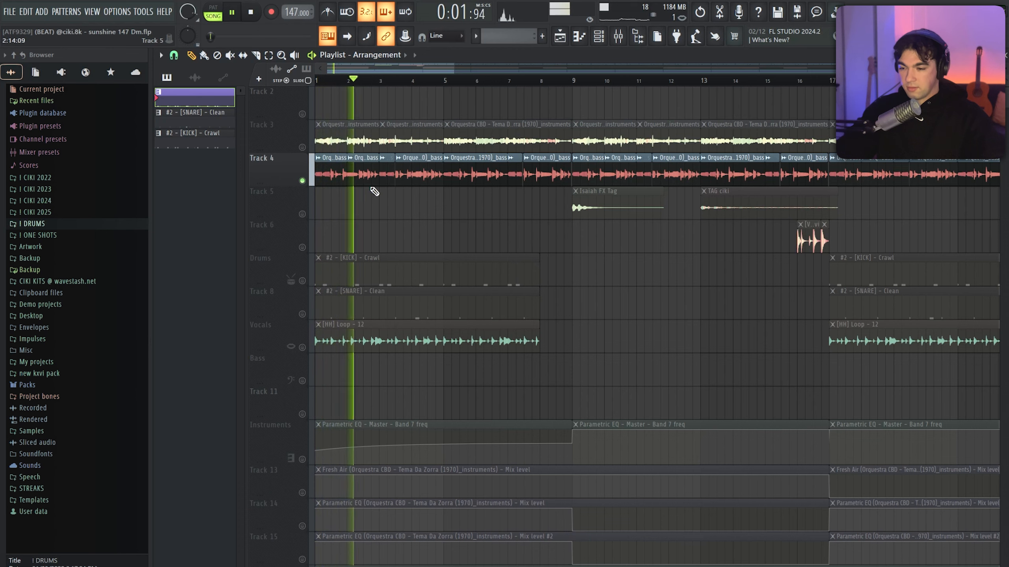
click(303, 147)
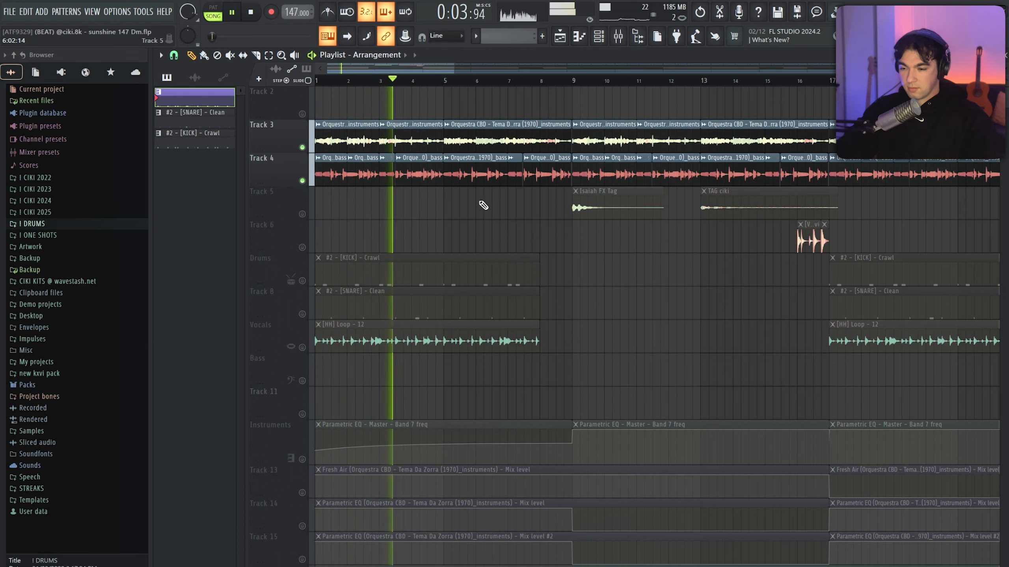
key(space)
Unmute the other tracks and play from just before bar 33 to hear the section without hi-hats
scroll(397, 210, down, 4)
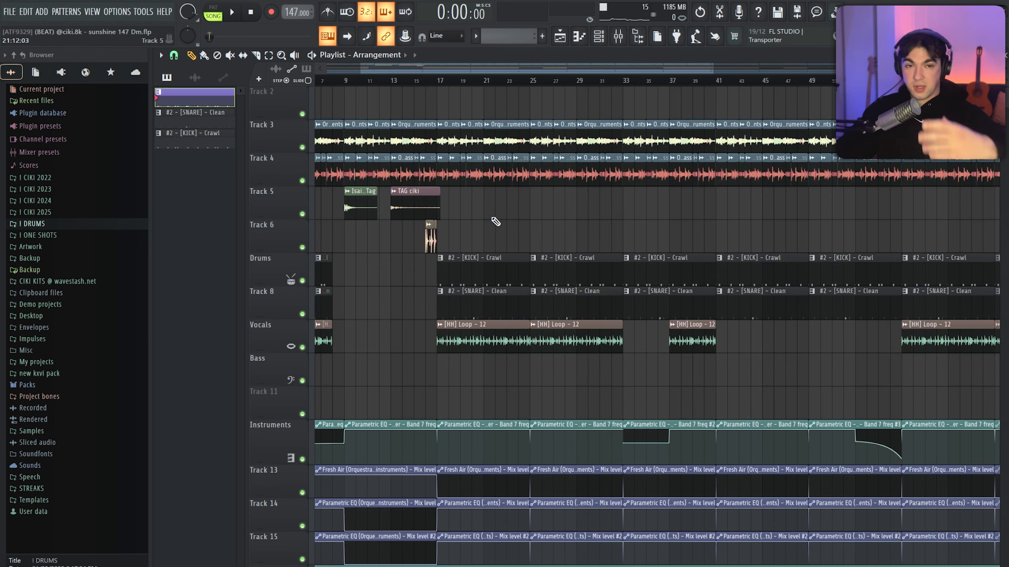
scroll(507, 232, up, 3)
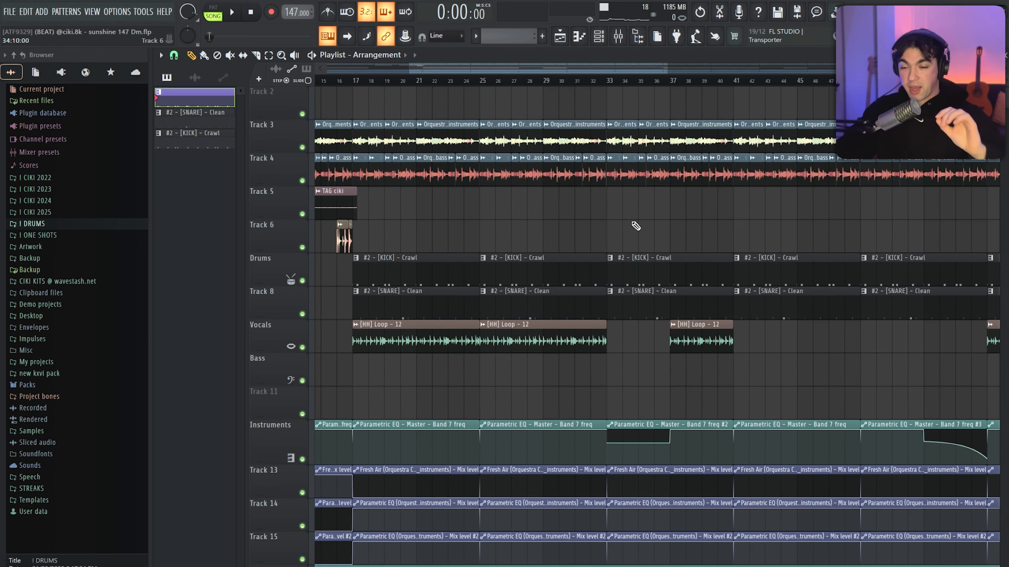
scroll(631, 231, down, 3)
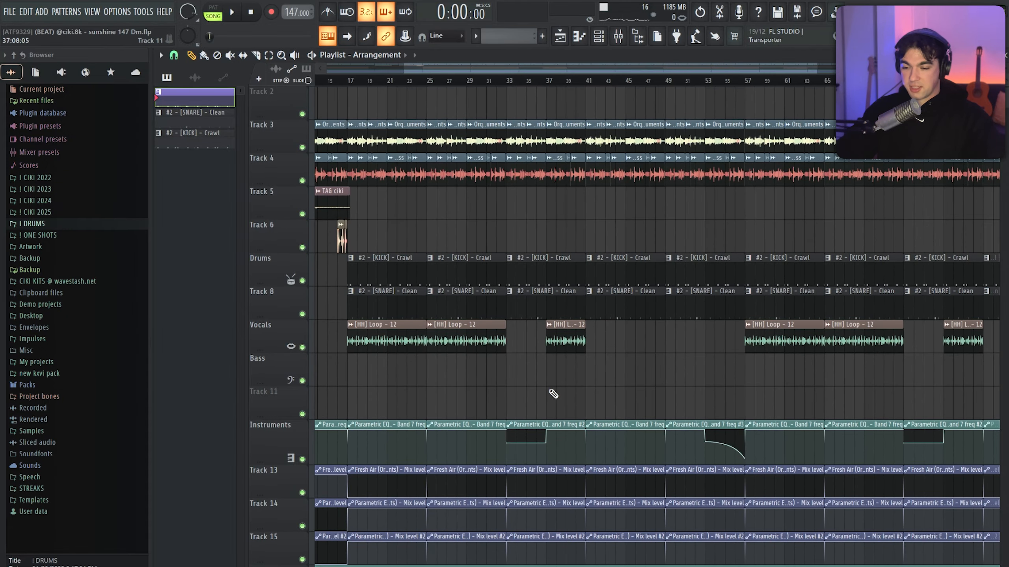
scroll(516, 302, up, 4)
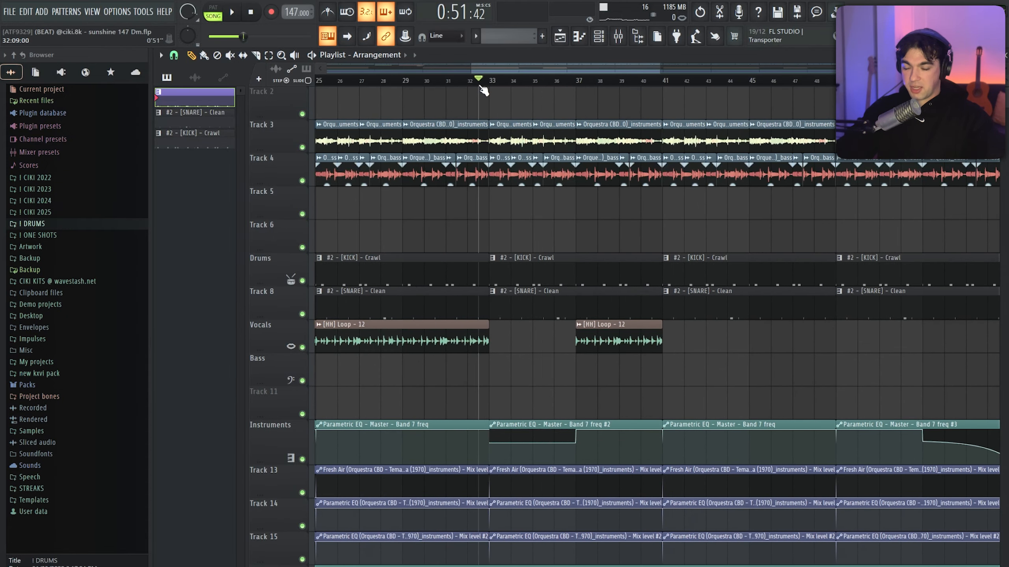
key(space)
scroll(505, 241, down, 2)
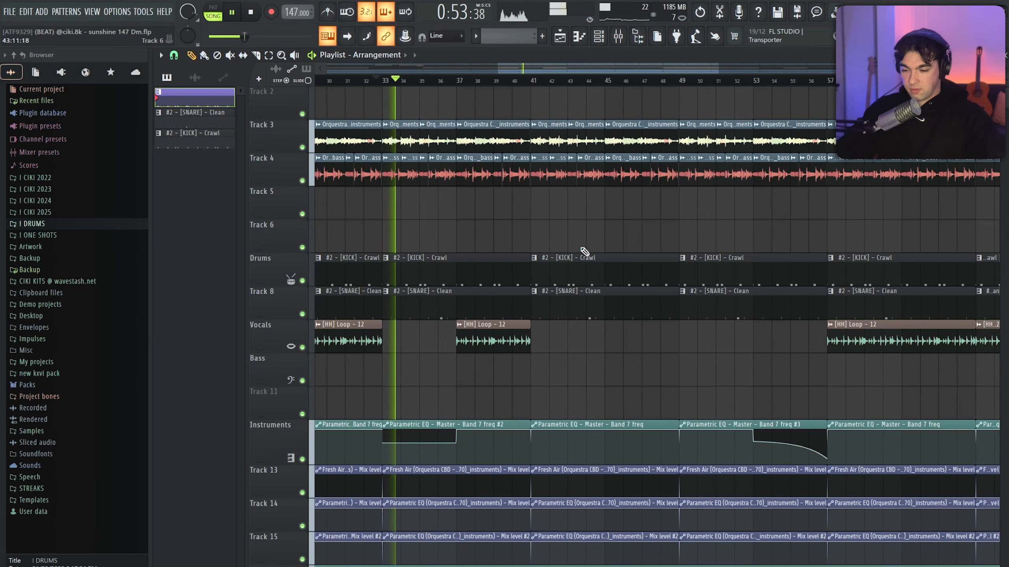
scroll(518, 247, down, 1)
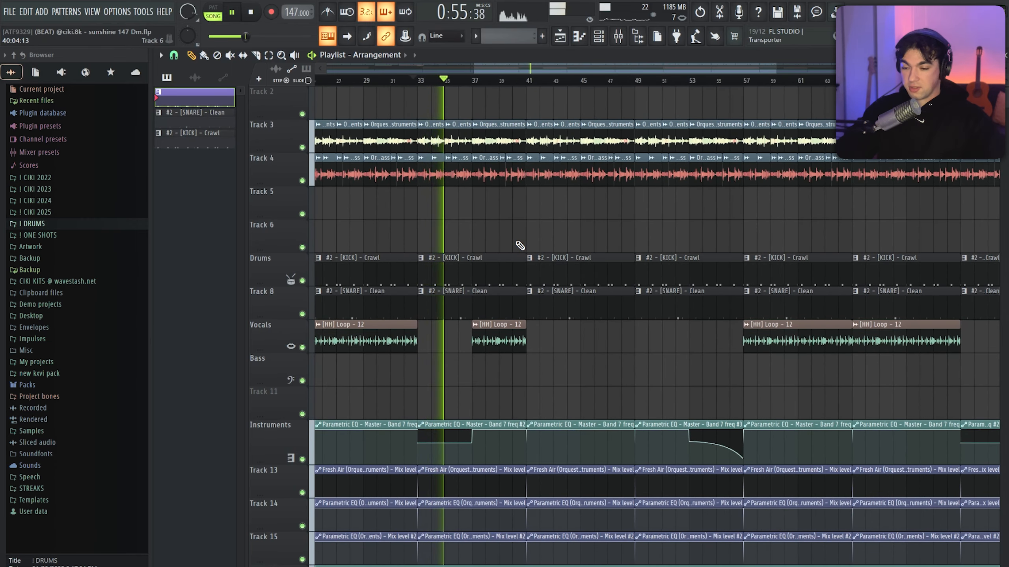
key(space)
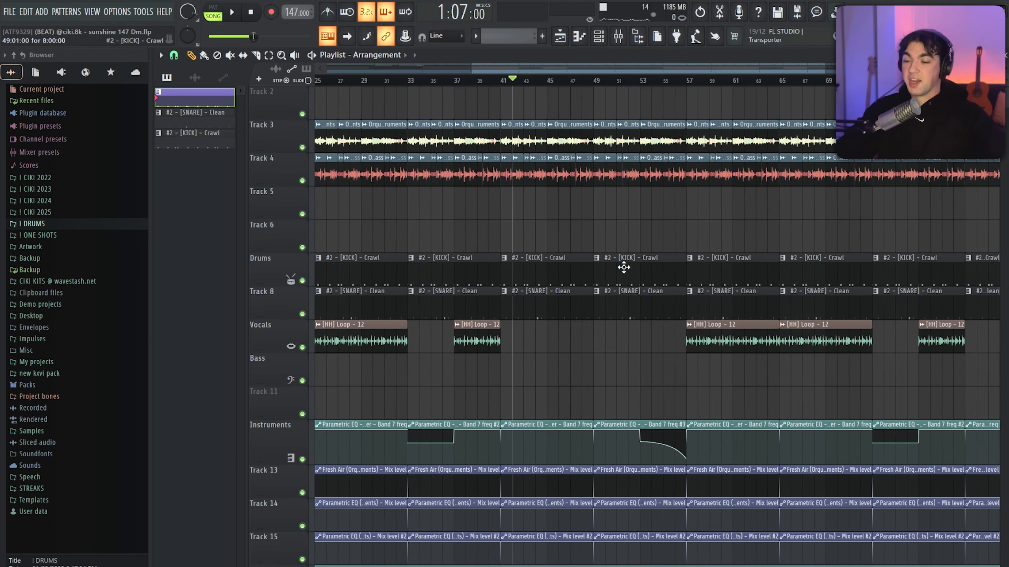
Play the sunshine 147 Dm arrangement from bar 41 to hear the longer section without hi-hats
scroll(574, 269, up, 2)
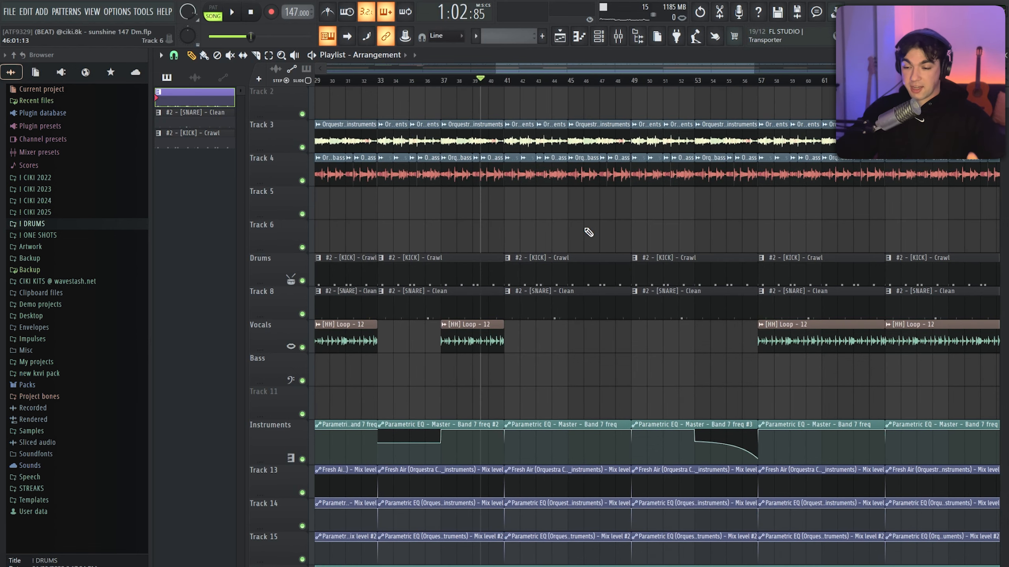
key(space)
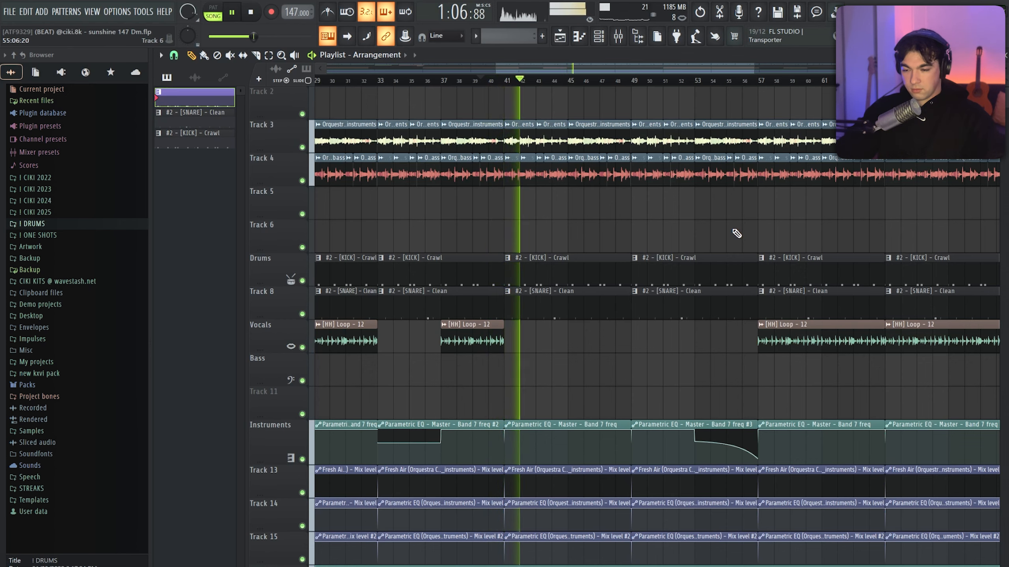
scroll(587, 244, down, 2)
scroll(616, 240, up, 1)
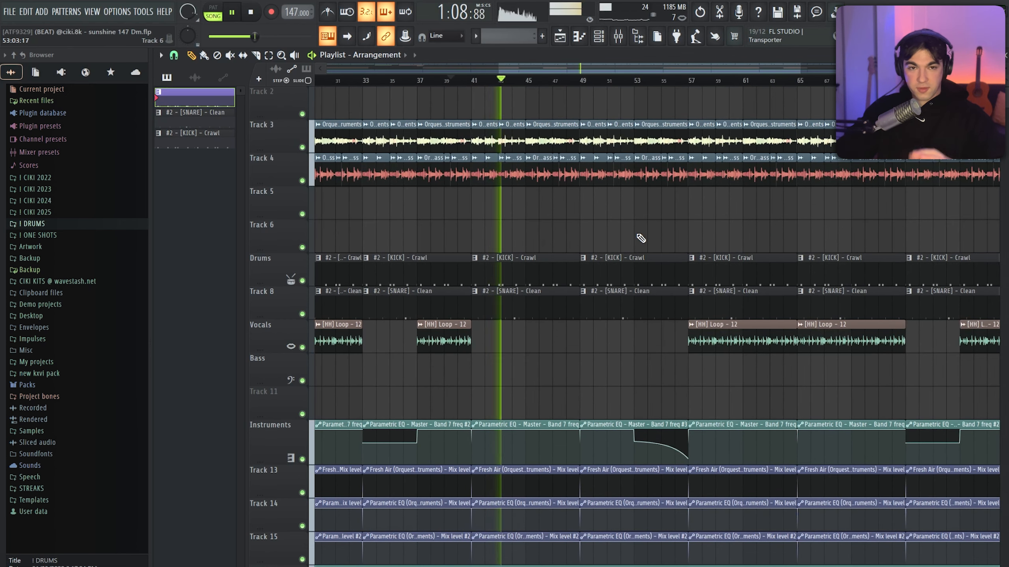
Highlight the sample, kick and snare clips between bars 41 and 57, and clear the selection
drag(475, 88, 683, 360)
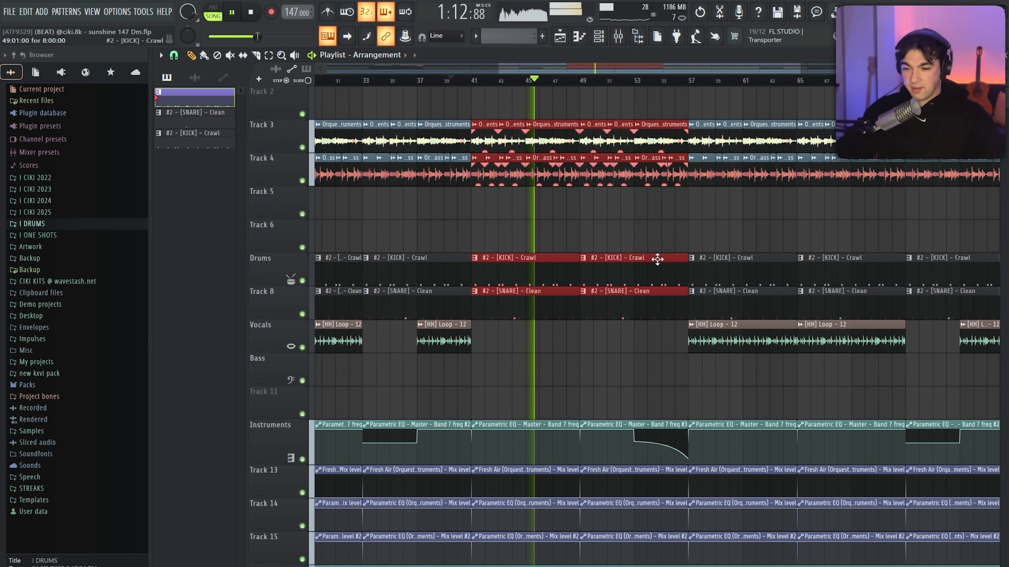
click(644, 239)
right_click(713, 241)
scroll(661, 222, down, 2)
scroll(646, 239, up, 2)
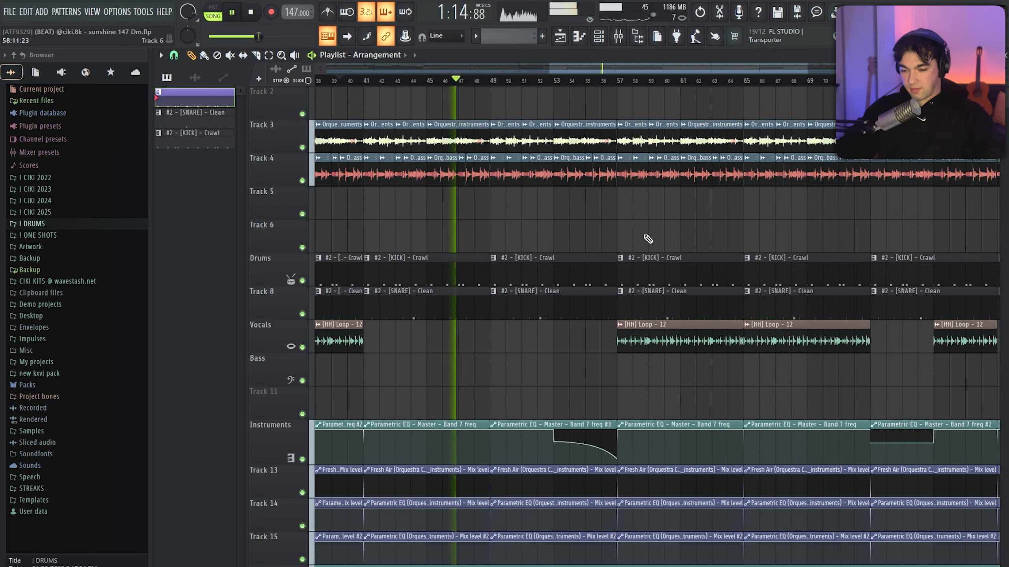
Play from just before bar 53 to hear the master EQ sweep lead into the hi-hats at bar 57
click(550, 83)
key(space)
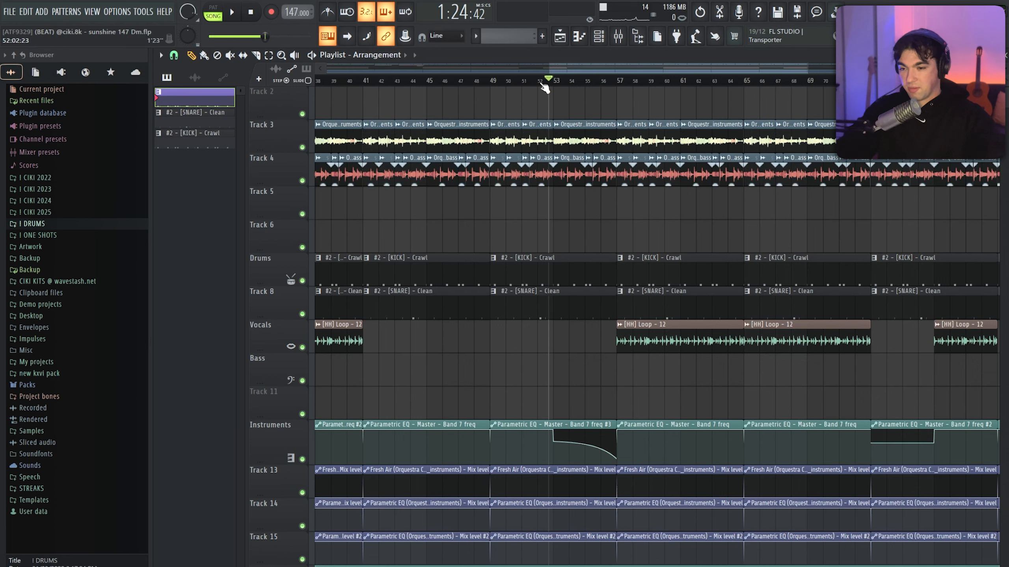
key(space)
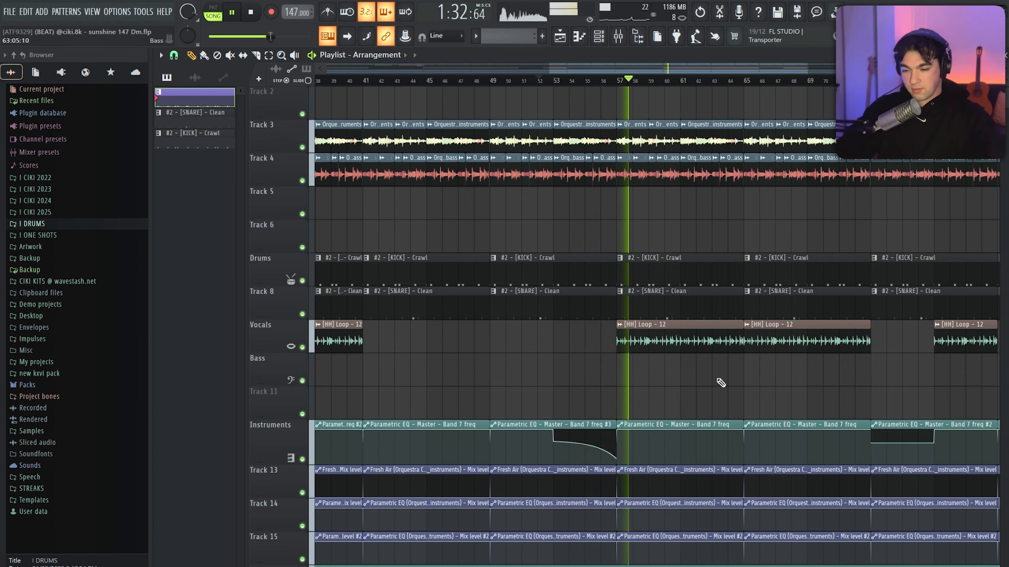
scroll(721, 383, down, 4)
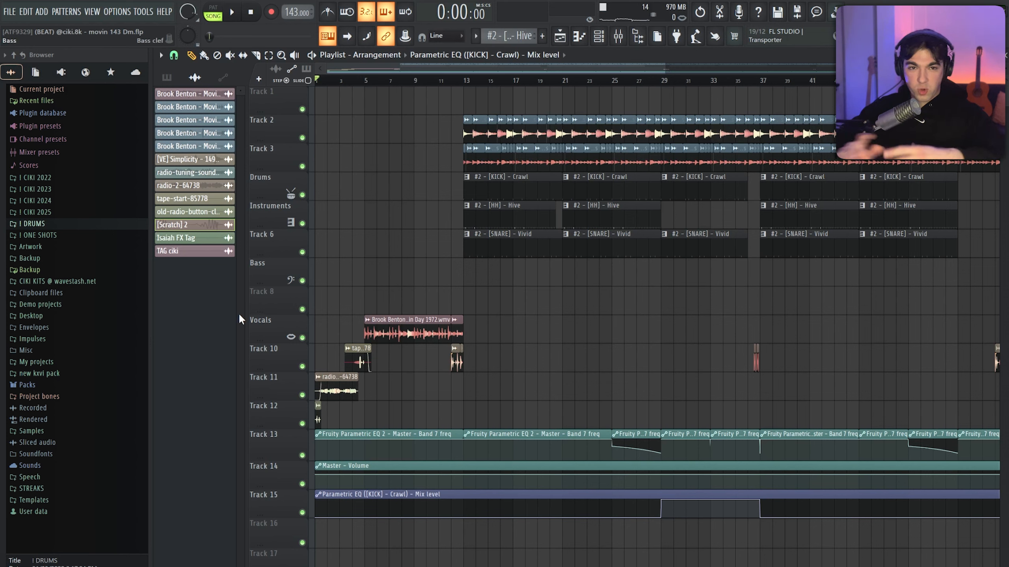
Play the movin 143 Dm project from the start, listening through the radio and tape effects intro into the drum entry at bar 13
scroll(540, 281, up, 5)
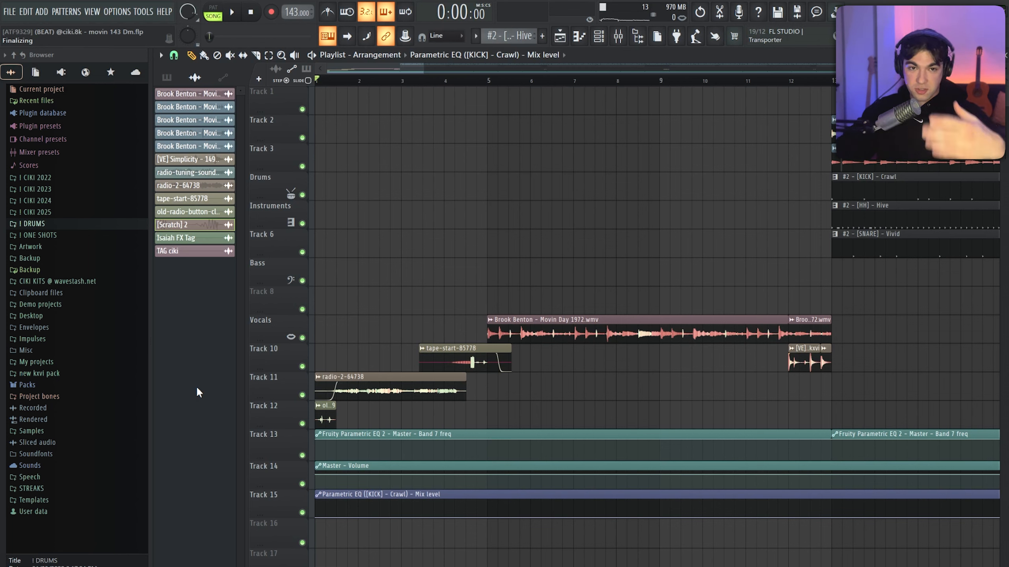
key(space)
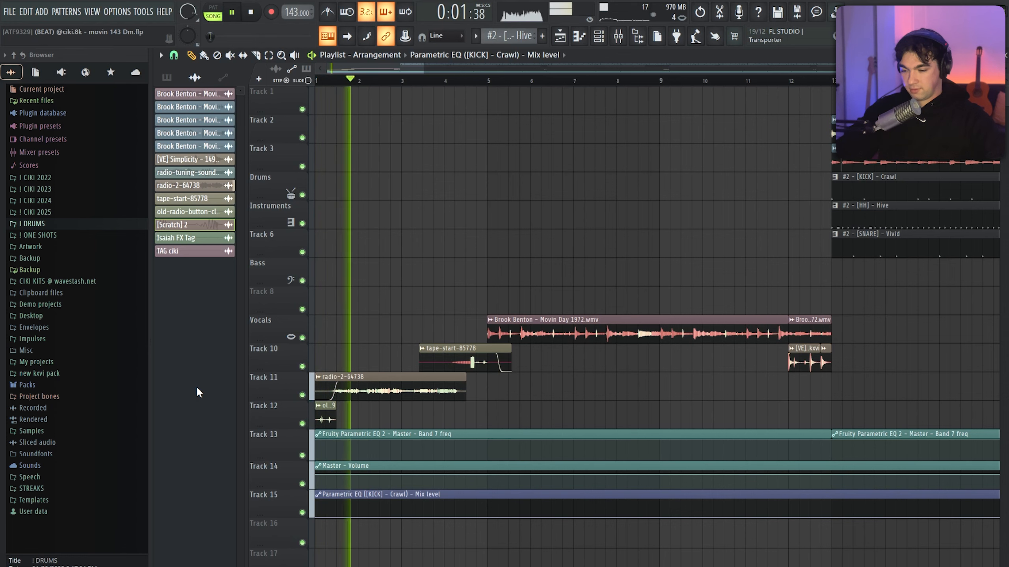
key(Page_Down)
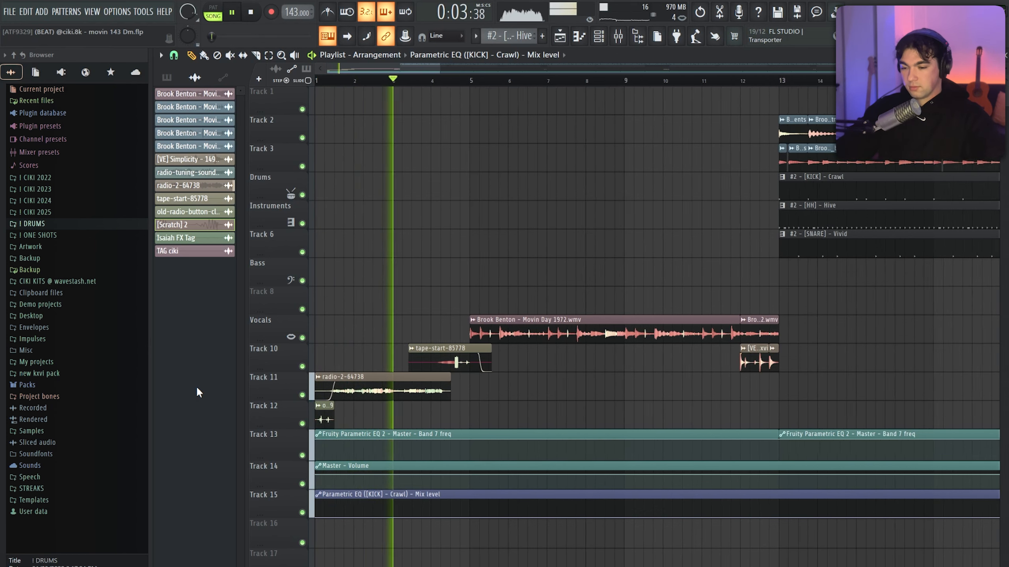
key(Page_Down)
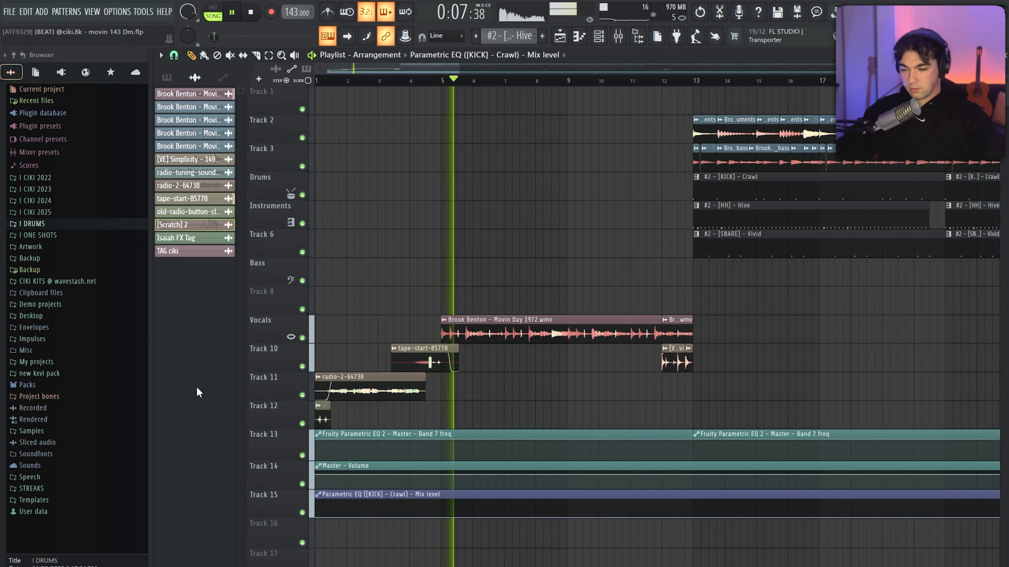
key(Page_Down)
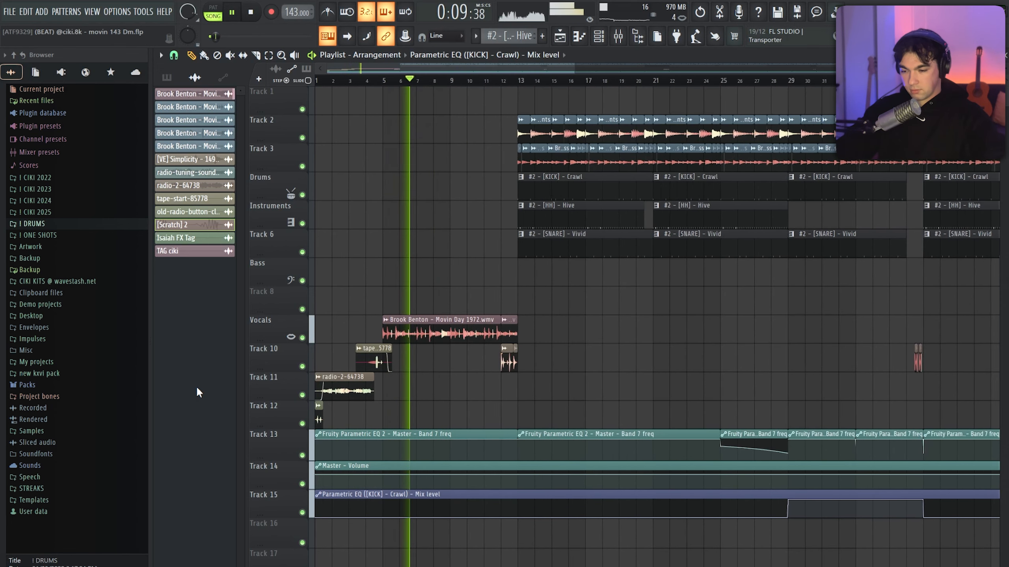
scroll(586, 356, down, 1)
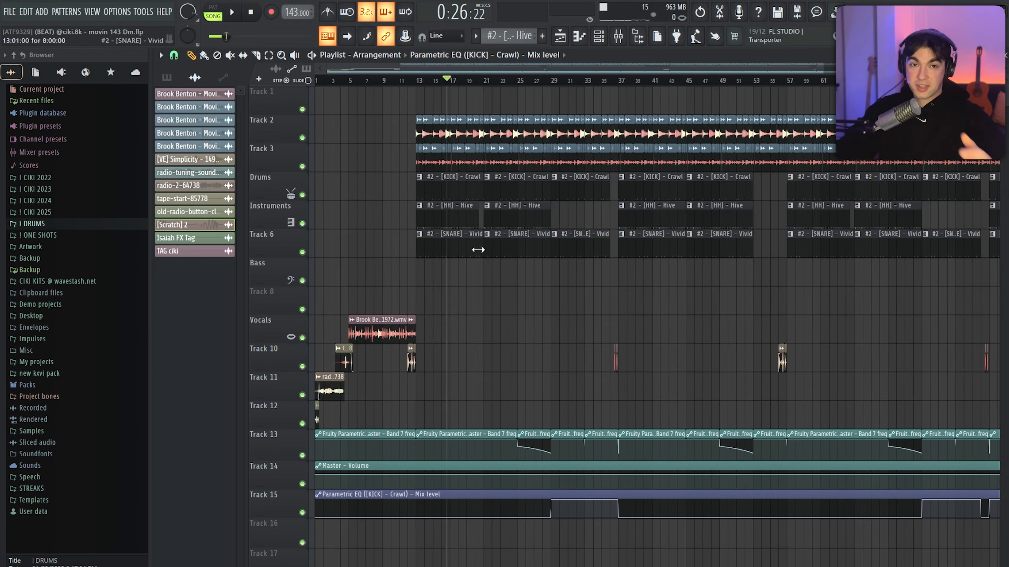
Highlight the sample clips on Tracks 2 and 3 over the first eight bars from bar 13, clear the selection, and pick the Hive hi-hat pattern
scroll(465, 189, up, 2)
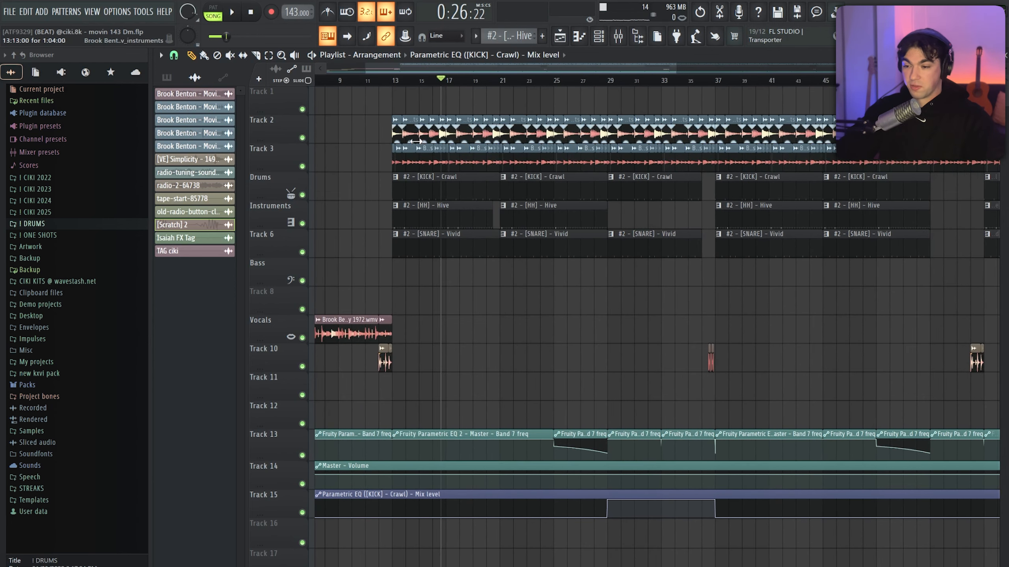
drag(410, 145, 496, 171)
scroll(293, 171, up, 2)
scroll(415, 154, down, 2)
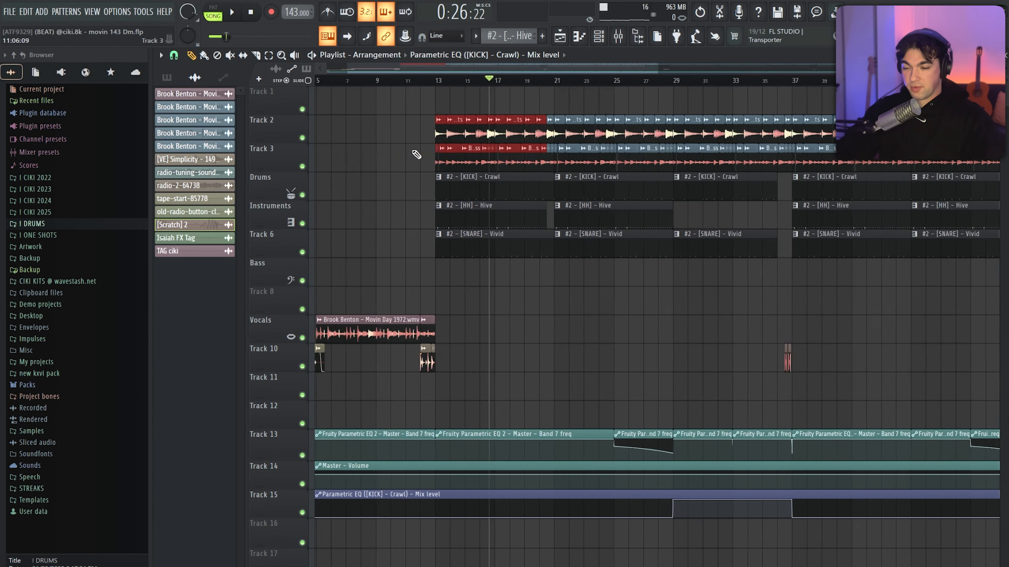
click(512, 216)
click(576, 290)
right_click(576, 290)
scroll(453, 288, down, 2)
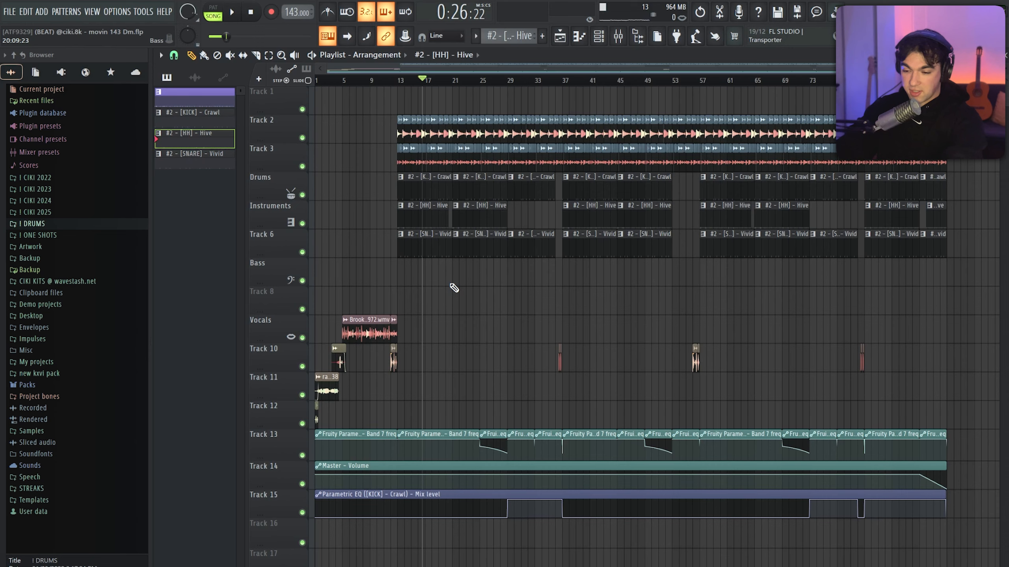
Play from just before bar 25 through the EQ sweep and the section without hi-hats, past the short drum break before bar 37
scroll(400, 293, up, 2)
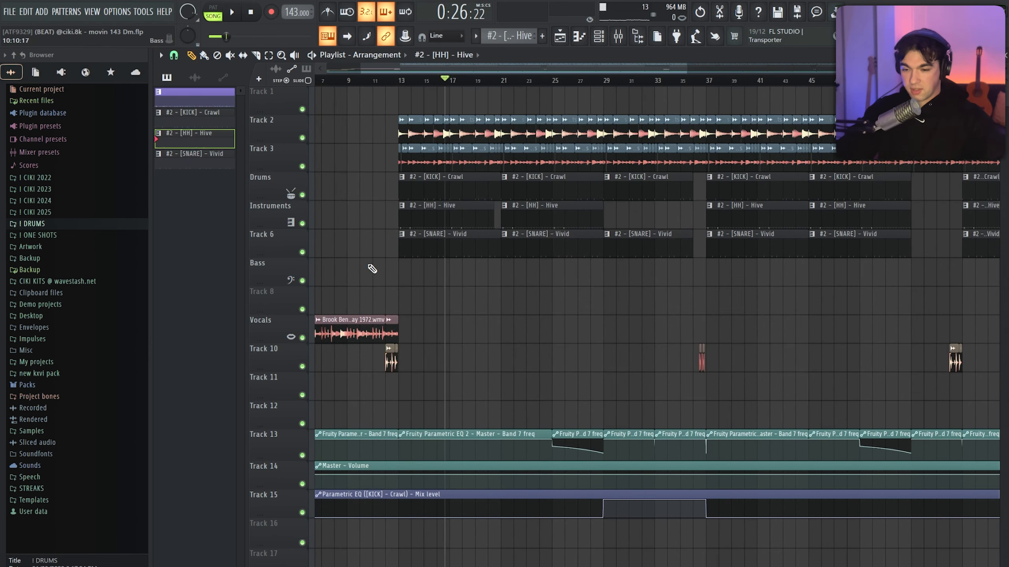
scroll(516, 270, down, 2)
scroll(635, 276, up, 4)
click(409, 82)
scroll(445, 127, up, 2)
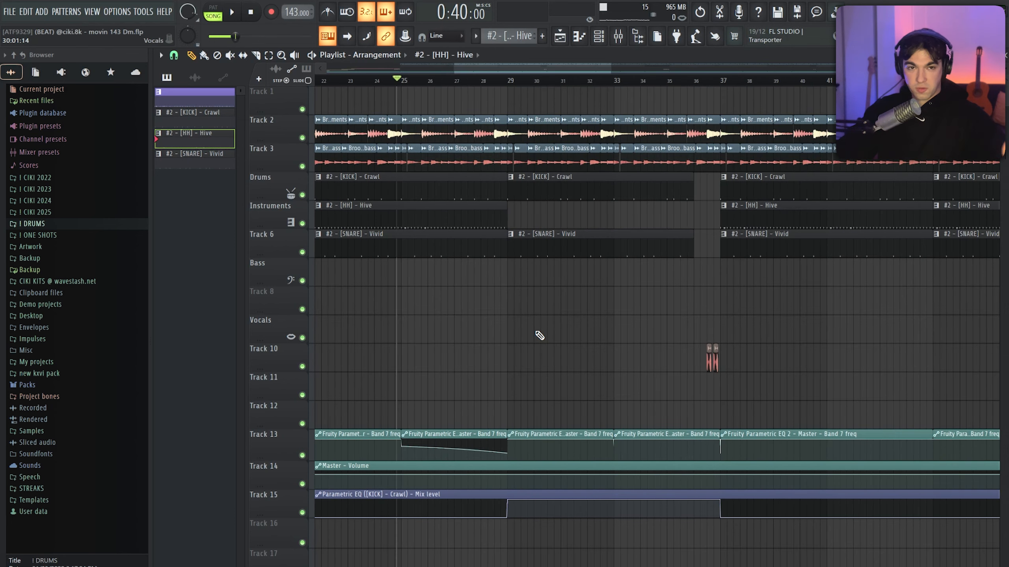
key(space)
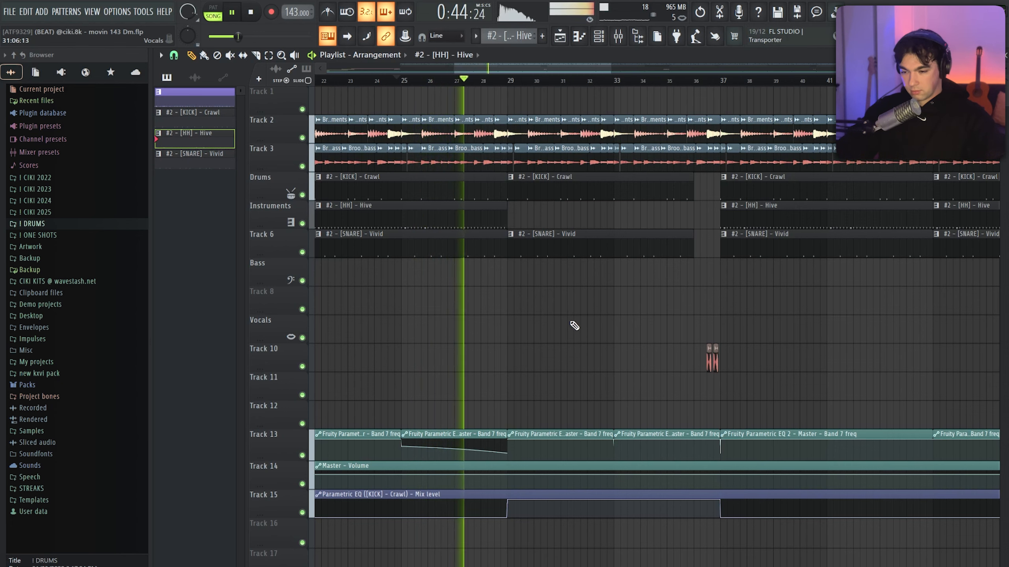
scroll(616, 305, down, 3)
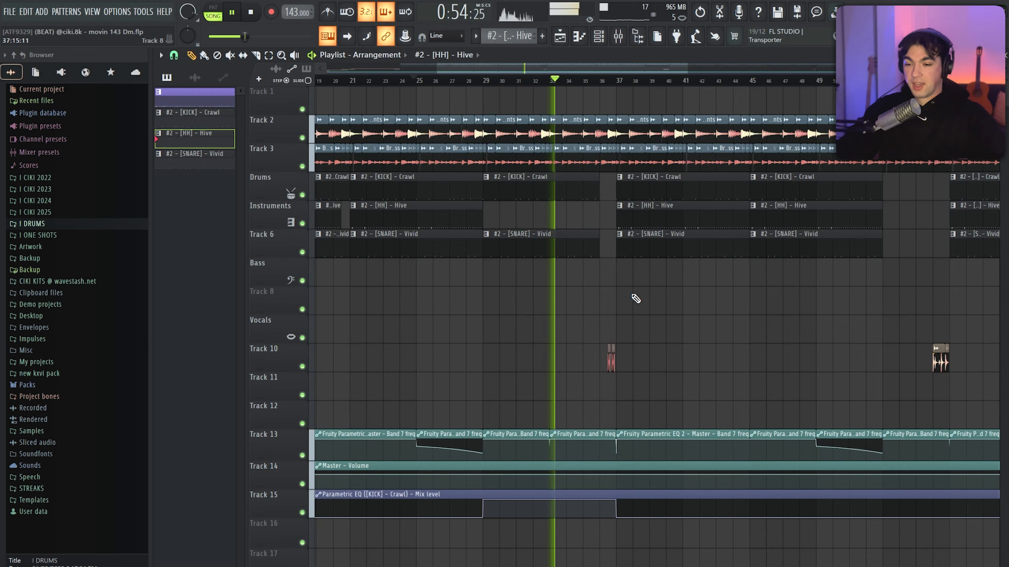
scroll(531, 338, up, 3)
scroll(531, 338, down, 3)
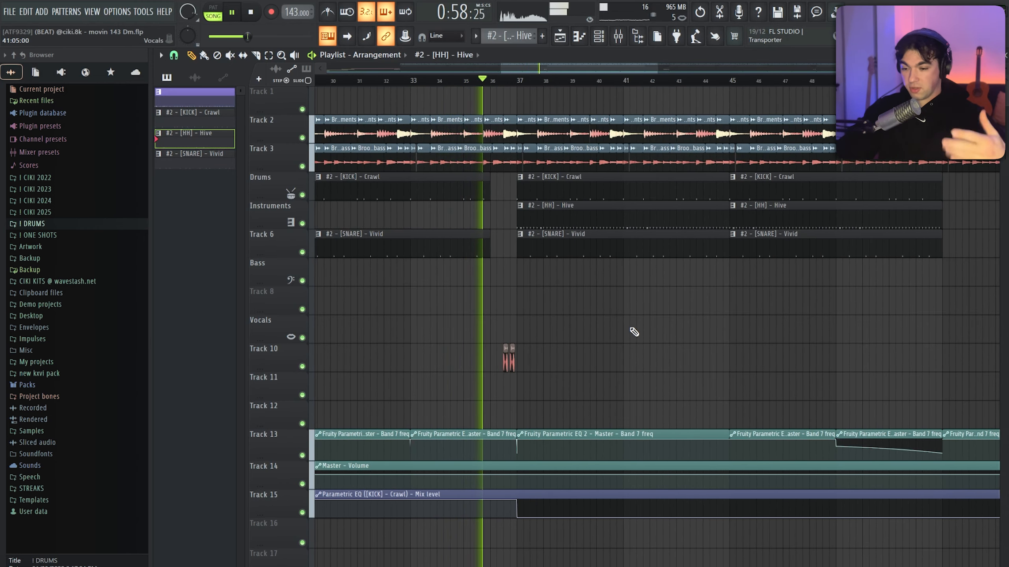
scroll(626, 333, down, 2)
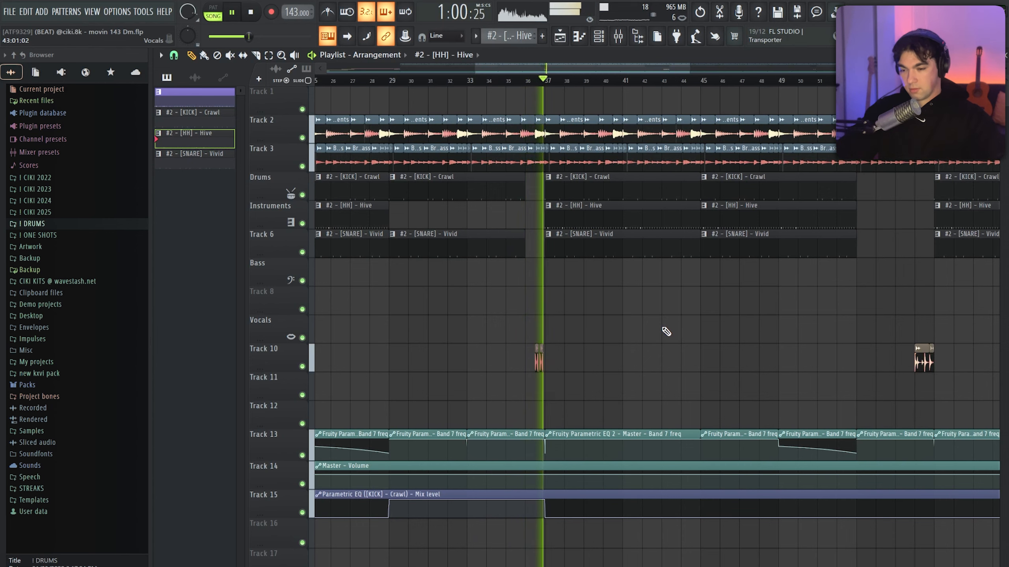
scroll(611, 314, up, 2)
scroll(611, 314, down, 1)
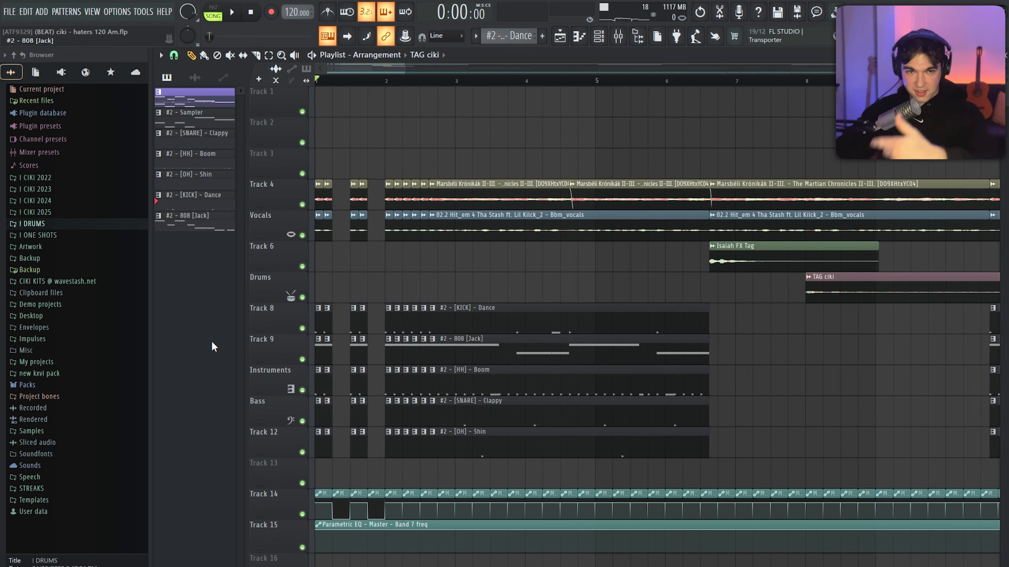
Play the haters 120 Am project from the start through the stuttered intro, tags and drum return, stop playback, and survey the full arrangement
key(space)
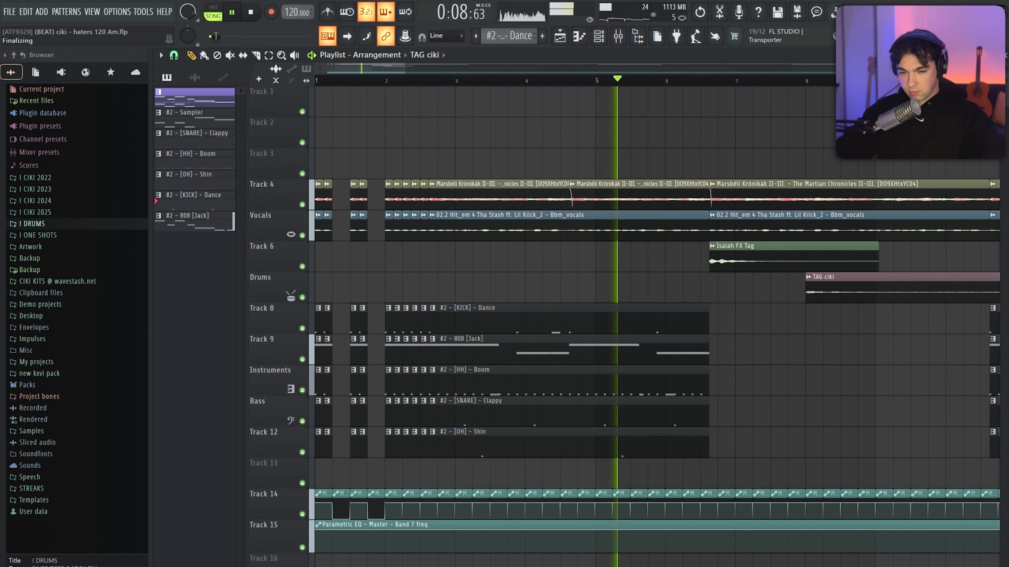
ctrl+scroll(933, 163, down, 4)
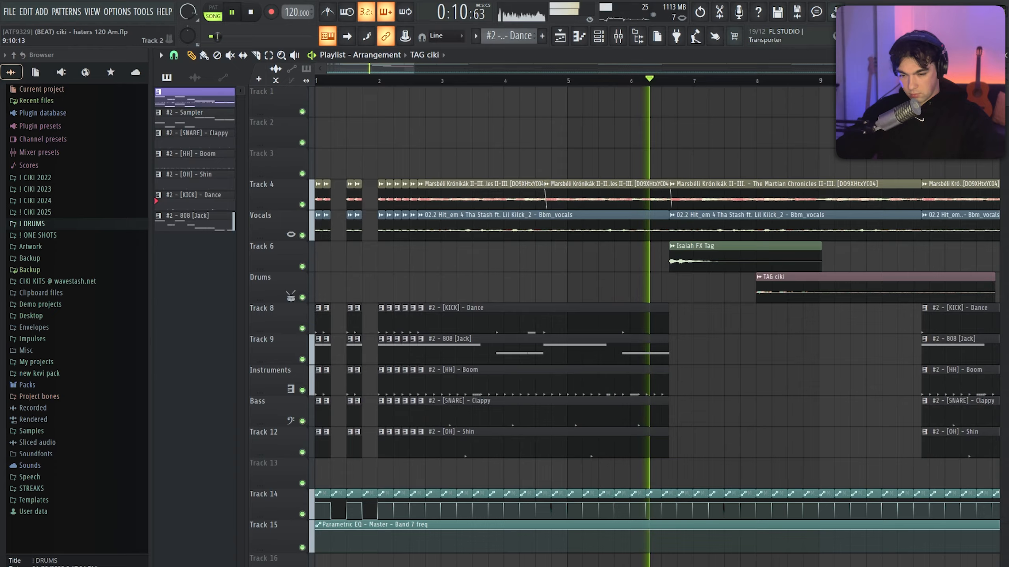
ctrl+scroll(956, 133, down, 1)
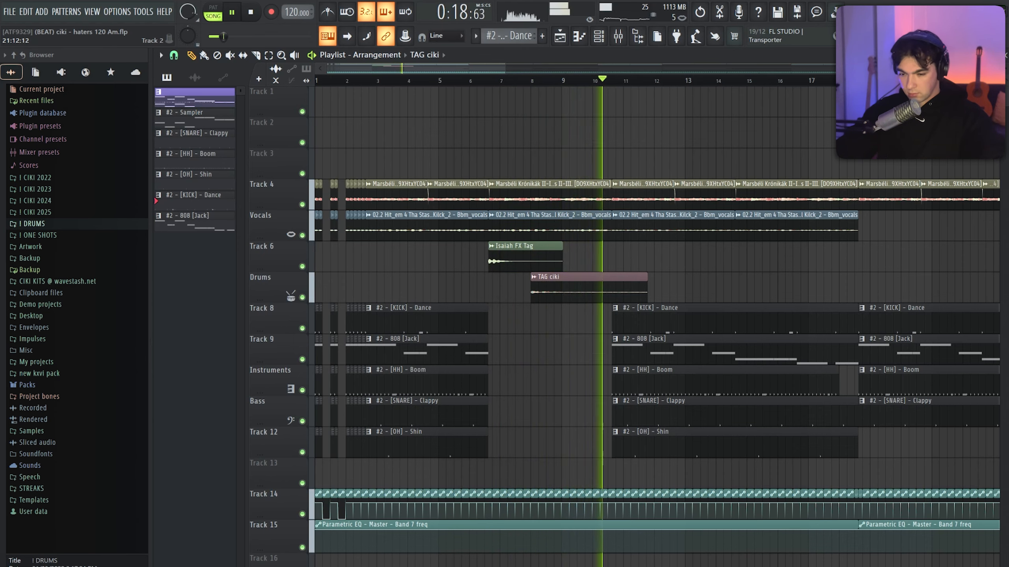
scroll(937, 133, up, 1)
scroll(938, 133, up, 3)
scroll(937, 134, down, 4)
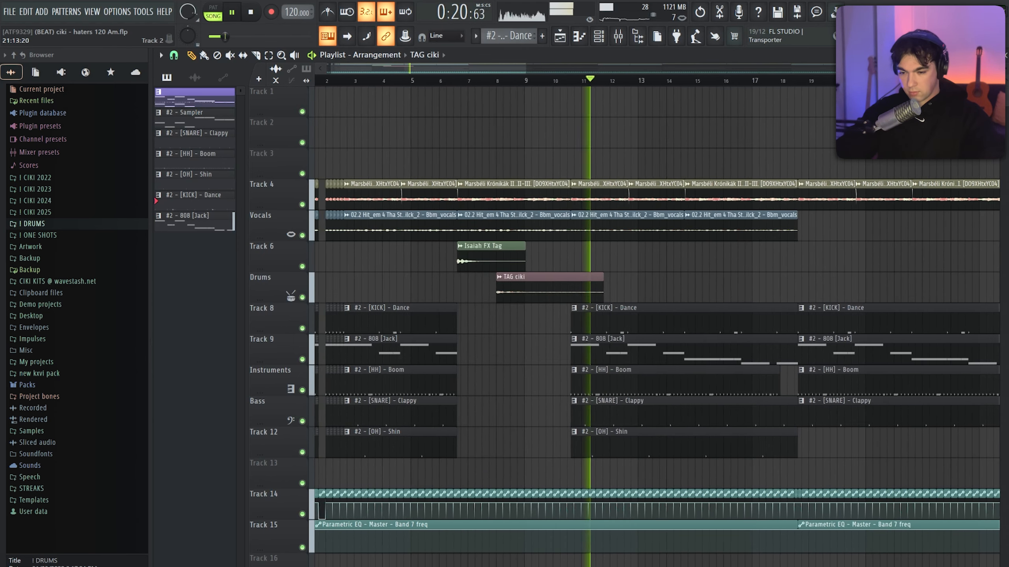
scroll(913, 133, up, 2)
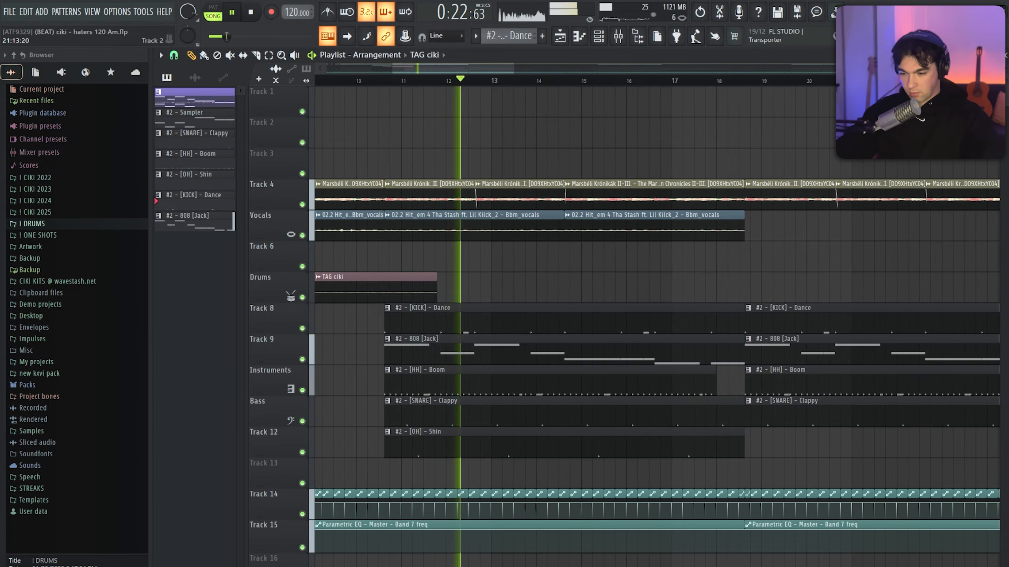
key(space)
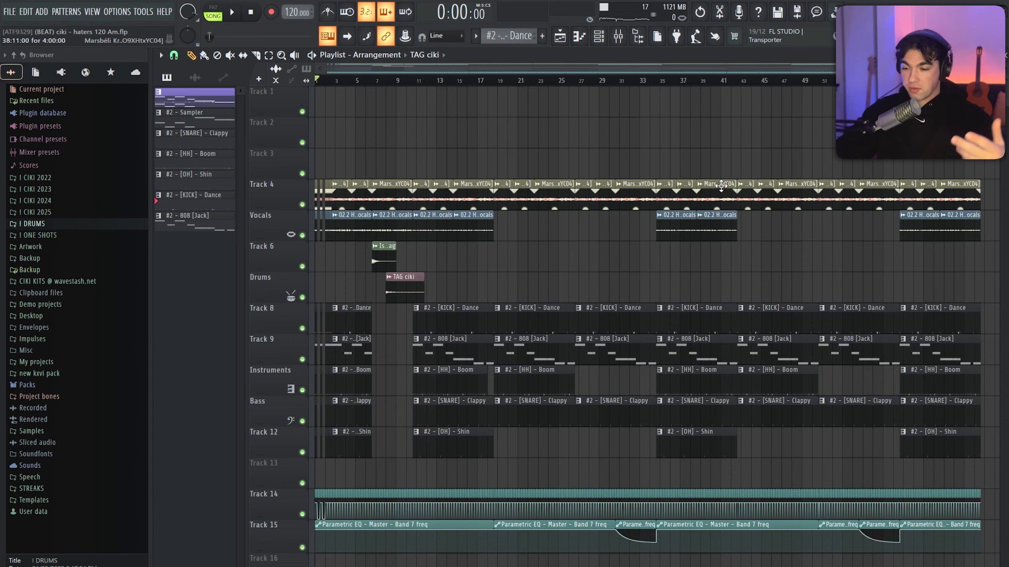
scroll(371, 389, up, 3)
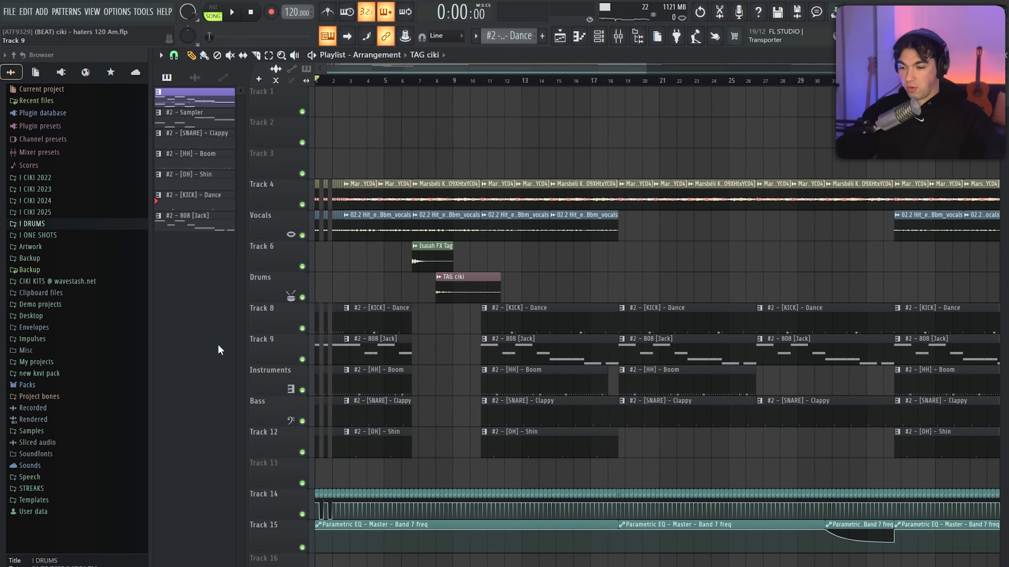
scroll(400, 286, down, 2)
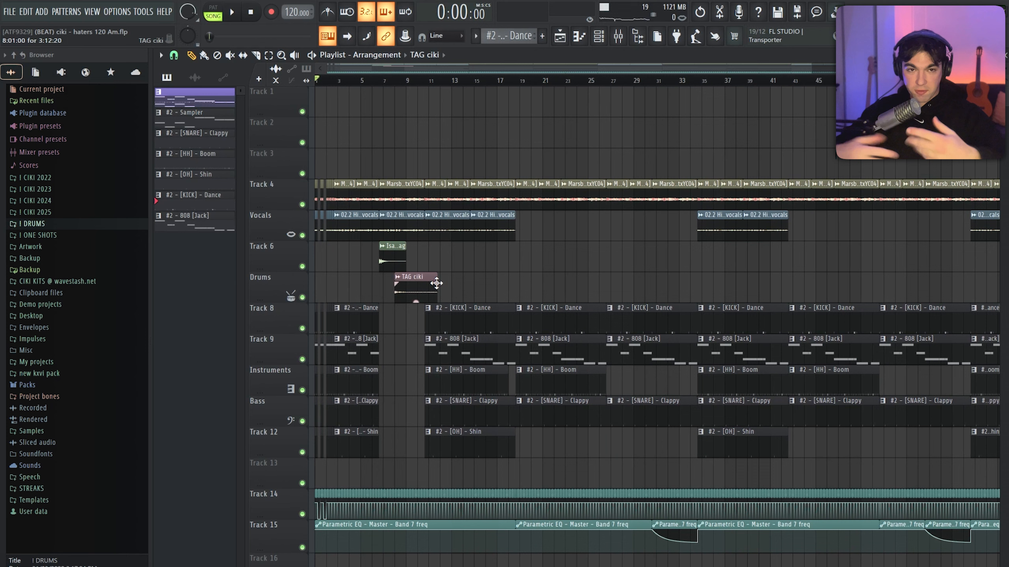